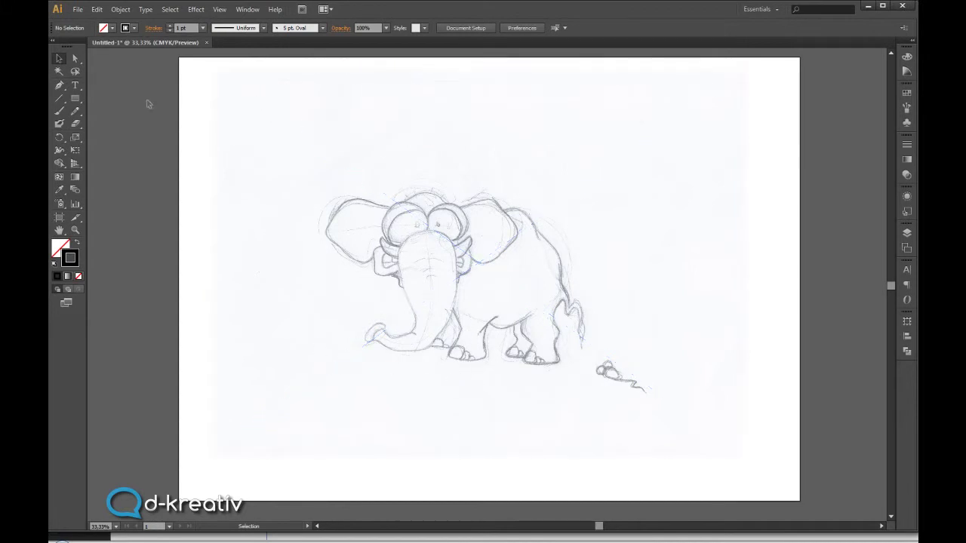
Step: Review the size, color mode and resolution settings for a new document without creating one
click(78, 9)
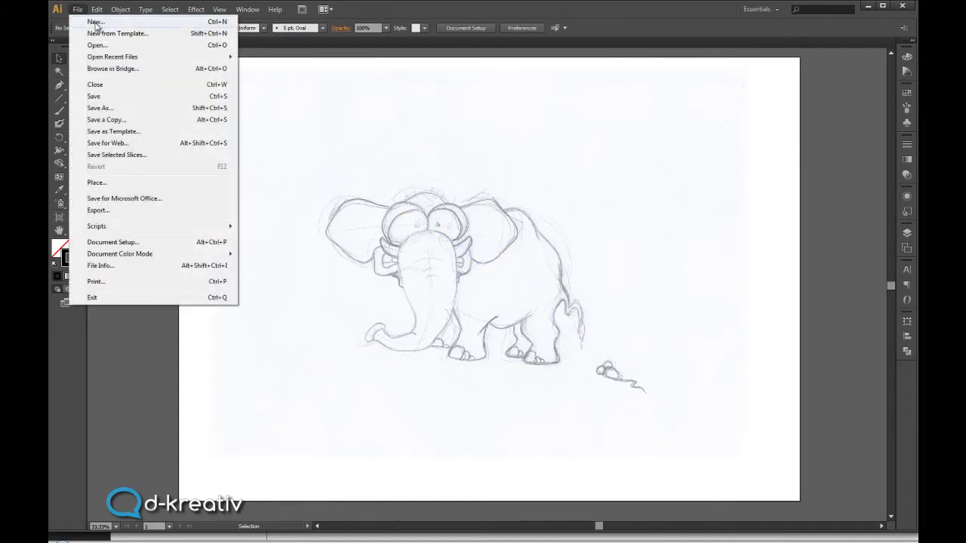
click(89, 16)
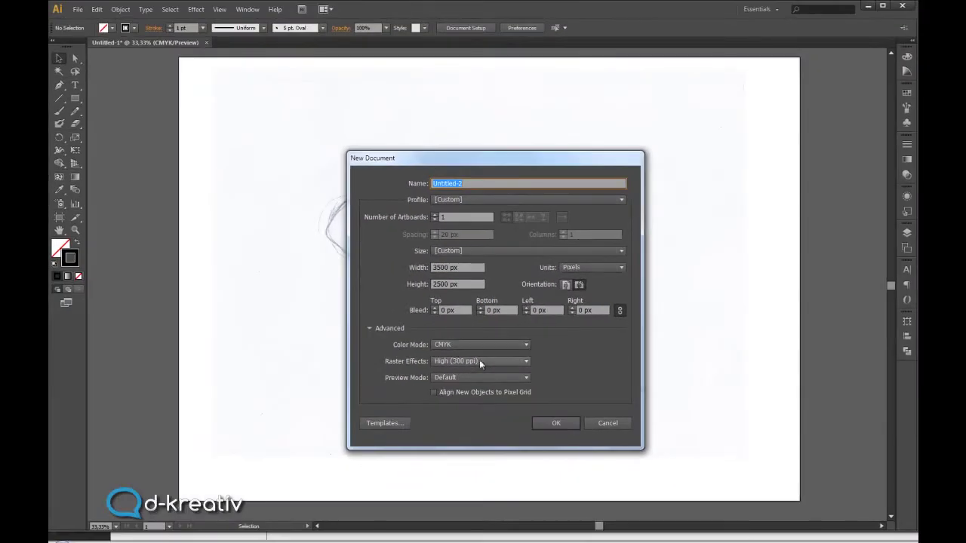
click(607, 423)
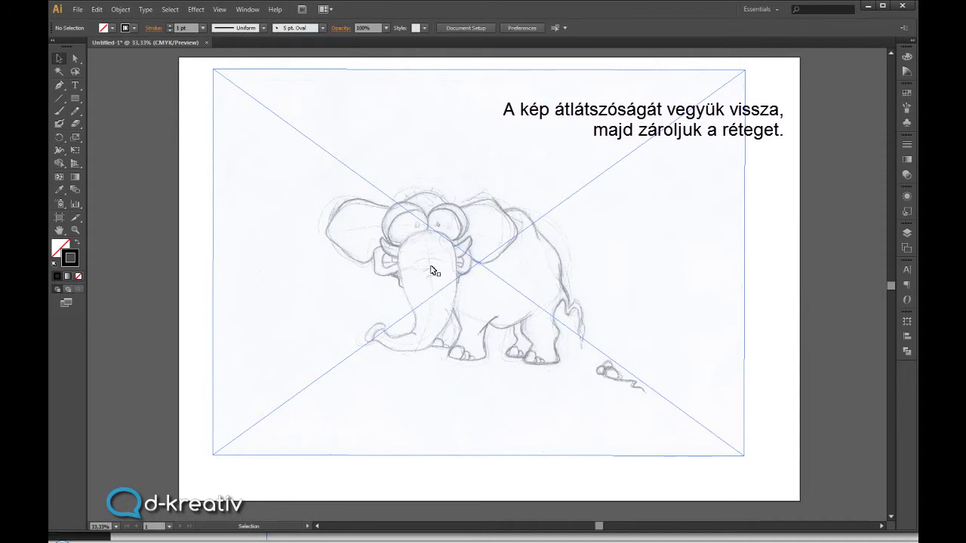
Step: Set the placed elephant sketch's opacity to 50%
click(432, 270)
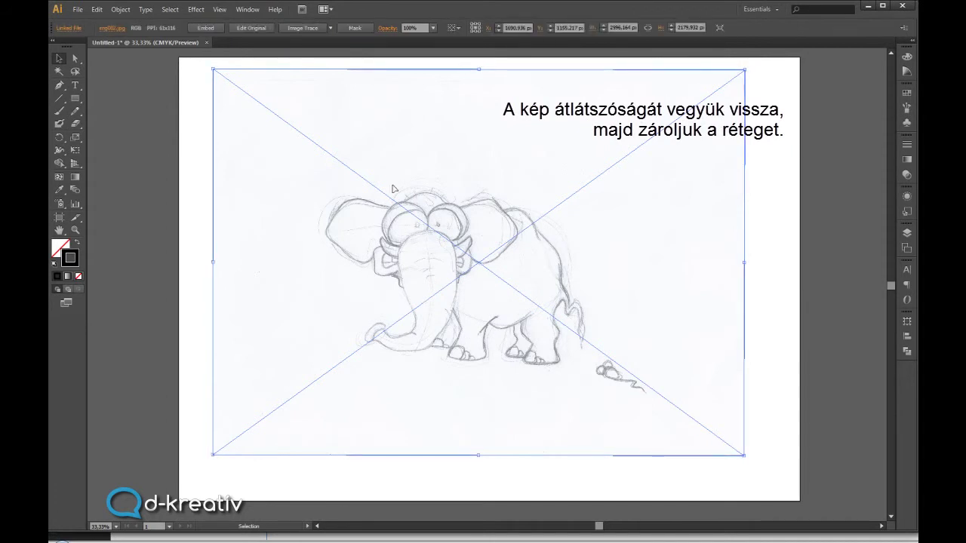
click(434, 29)
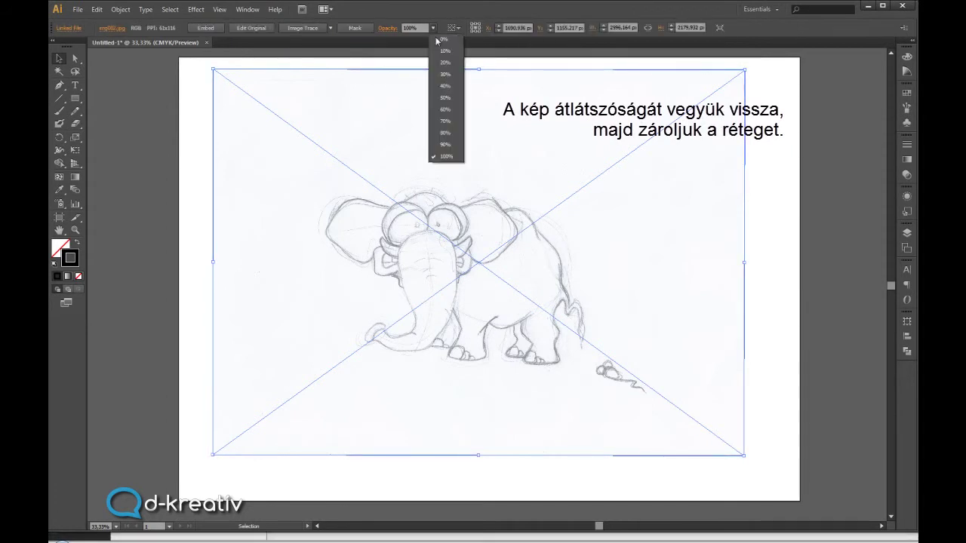
click(444, 99)
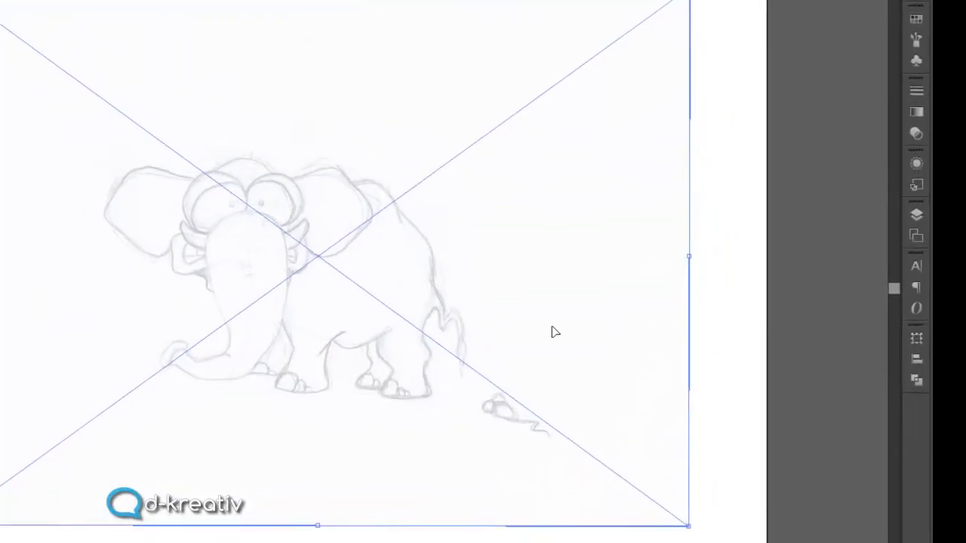
Step: Lock the sketch's layer, Layer 1, and add a new layer for the line work
click(919, 215)
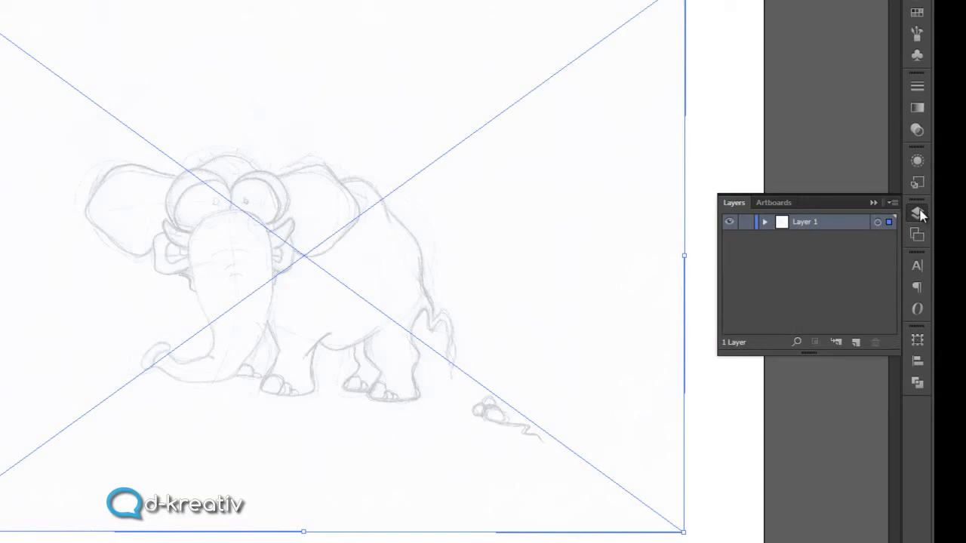
click(745, 224)
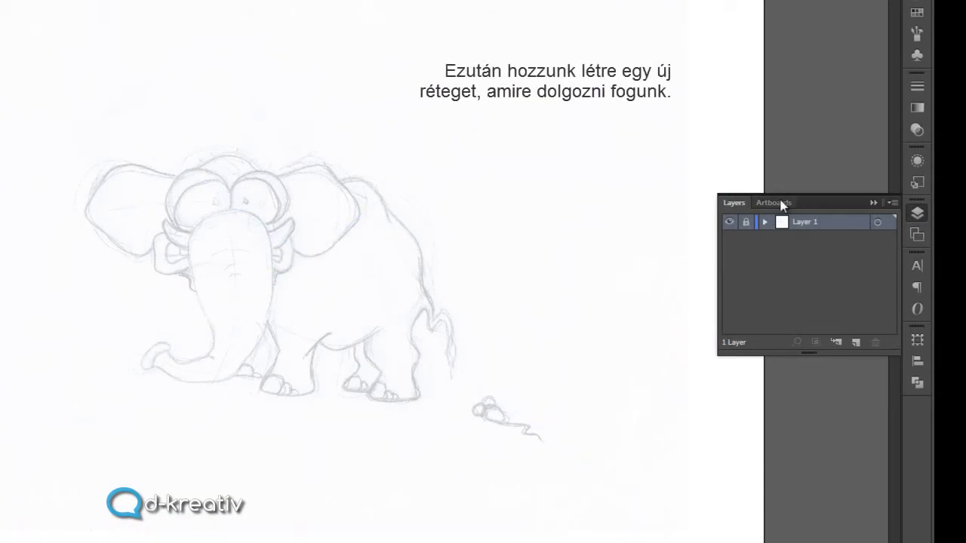
click(855, 342)
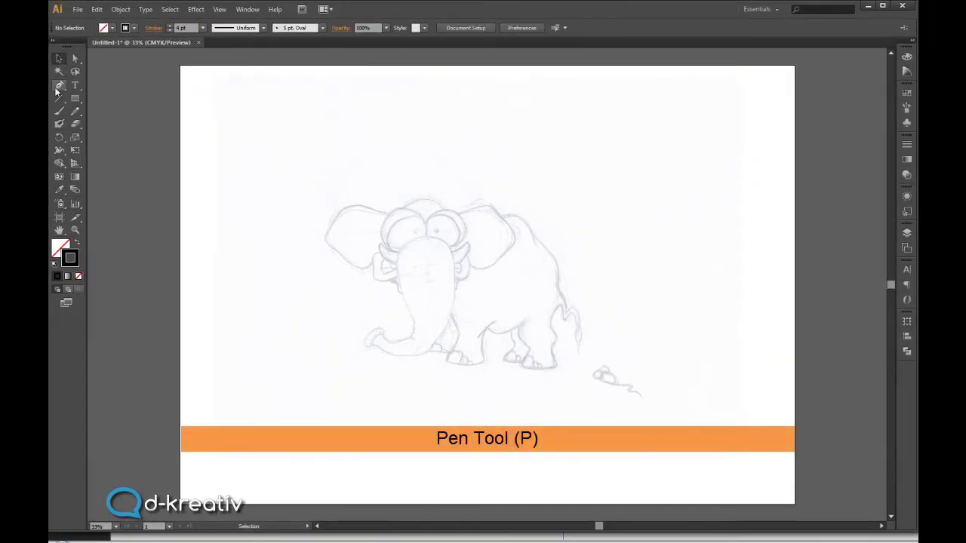
Step: Trace the top of the elephant's head between the eyes as an open Pen tool curve with a 4 pt stroke
click(59, 86)
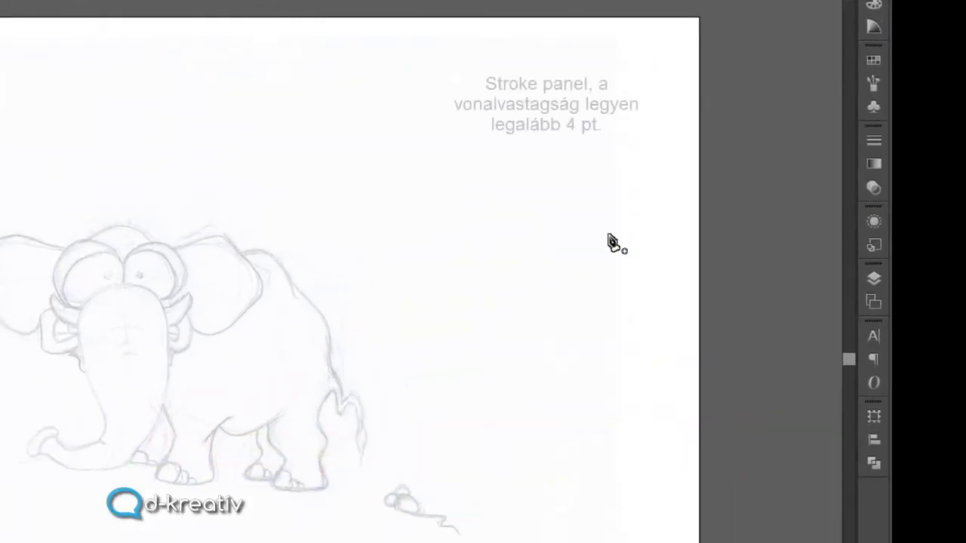
click(874, 140)
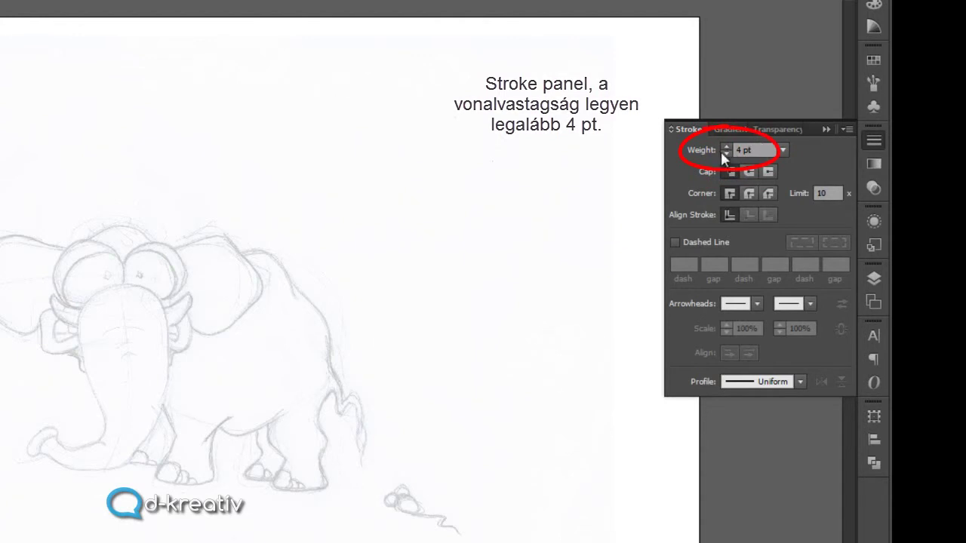
click(826, 129)
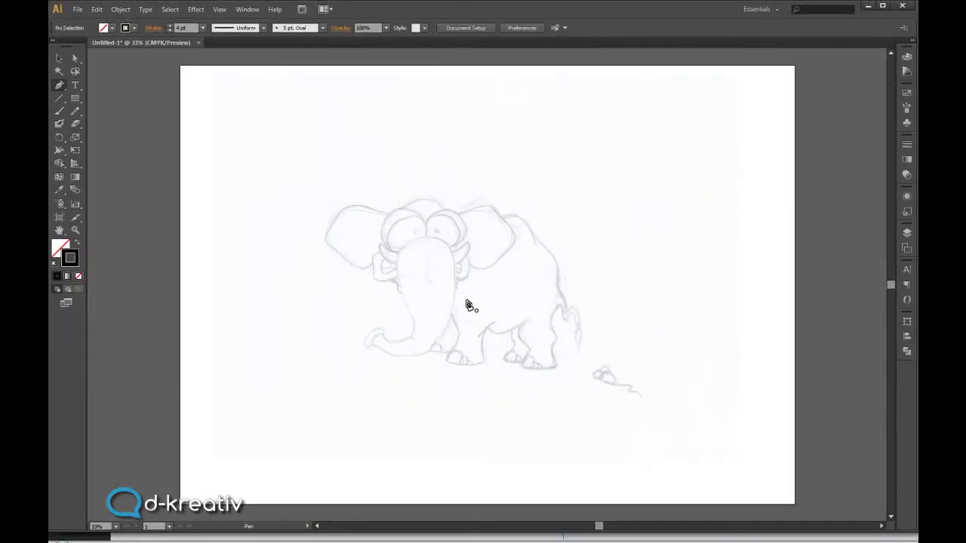
key(ctrl+plus)
key(ctrl+plus)
key(ctrl+plus)
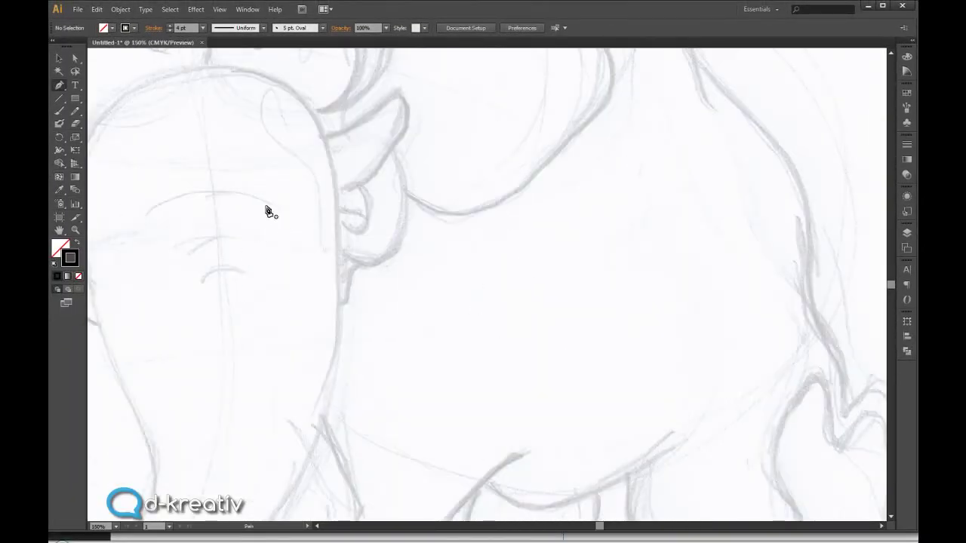
drag(269, 209, 477, 406)
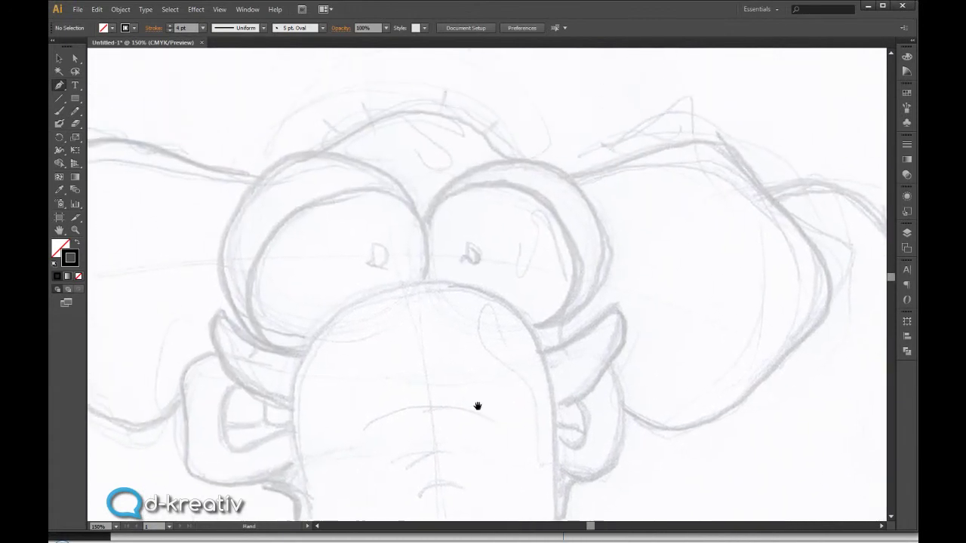
click(320, 155)
click(370, 124)
drag(371, 124, 518, 166)
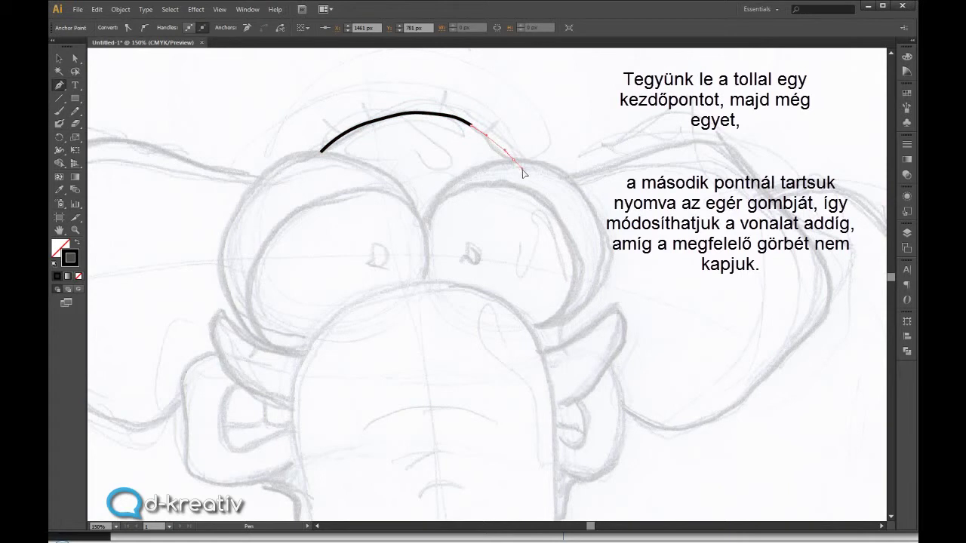
click(523, 175)
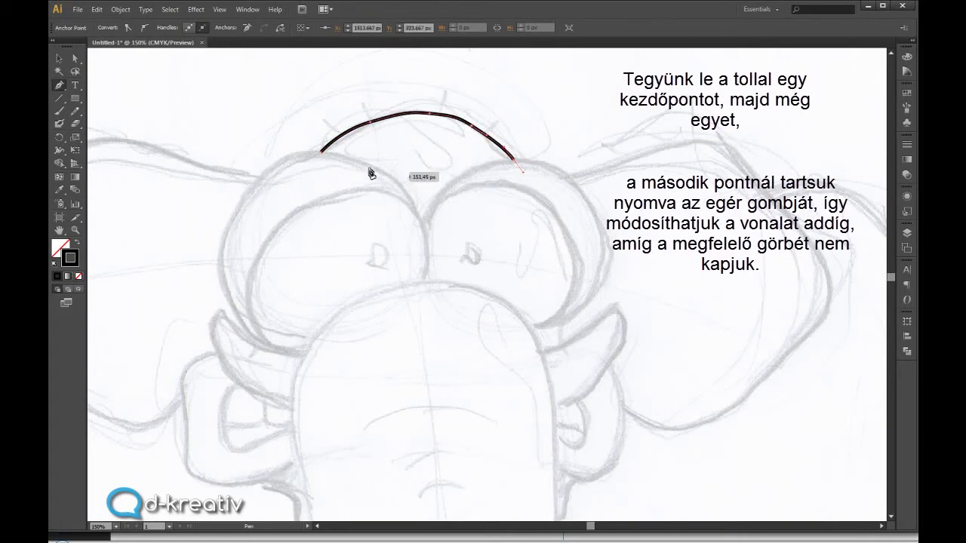
click(60, 58)
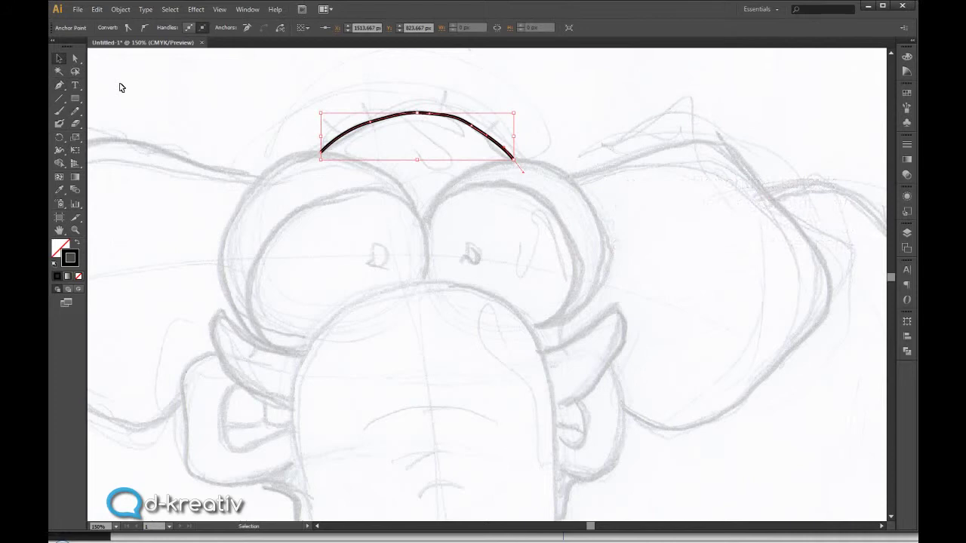
click(243, 114)
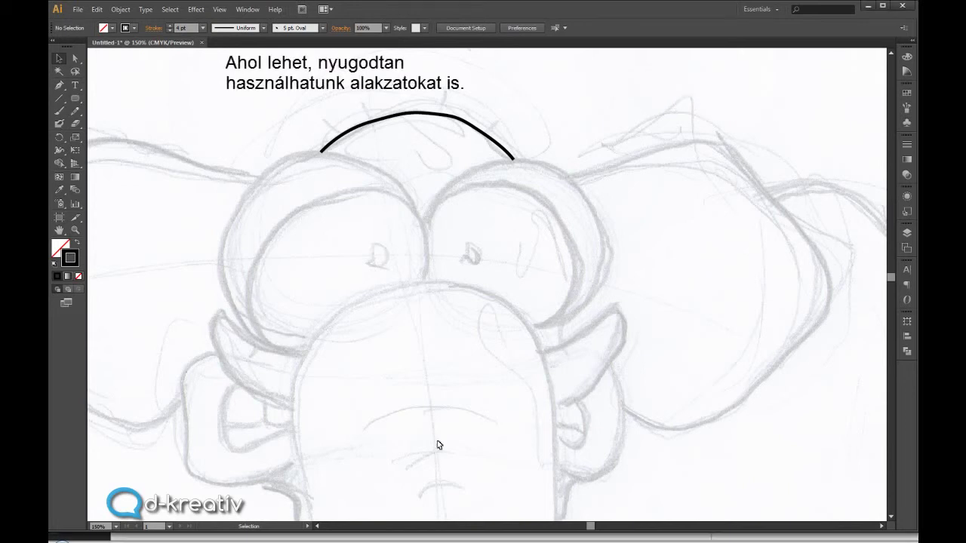
Step: Draw an ellipse about 265 px wide and 278 px high for the left eye and align it with the sketch
click(75, 100)
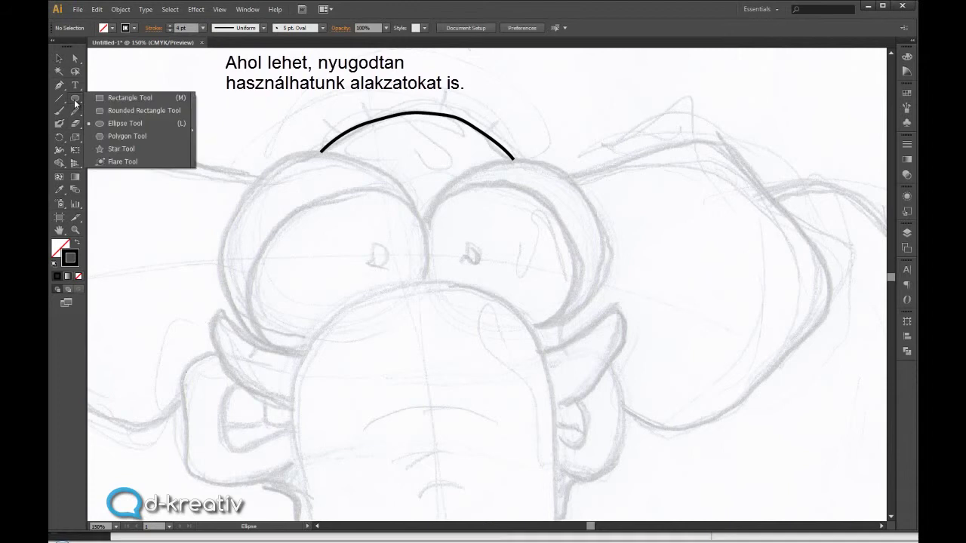
click(113, 123)
drag(211, 149, 423, 371)
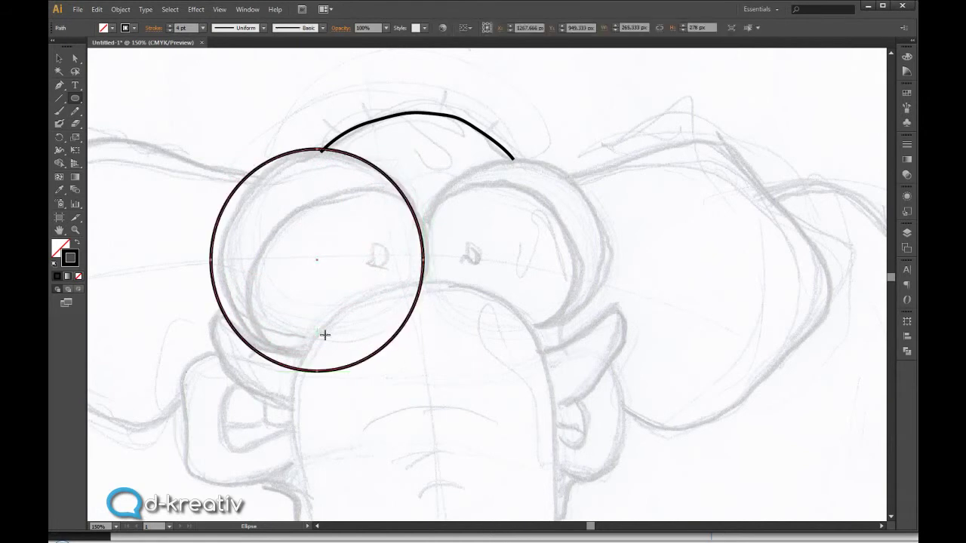
click(58, 58)
drag(271, 163, 279, 167)
Step: Draw an ellipse about 235 px wide and 243 px high over the right eye and nudge it onto the sketch
click(75, 98)
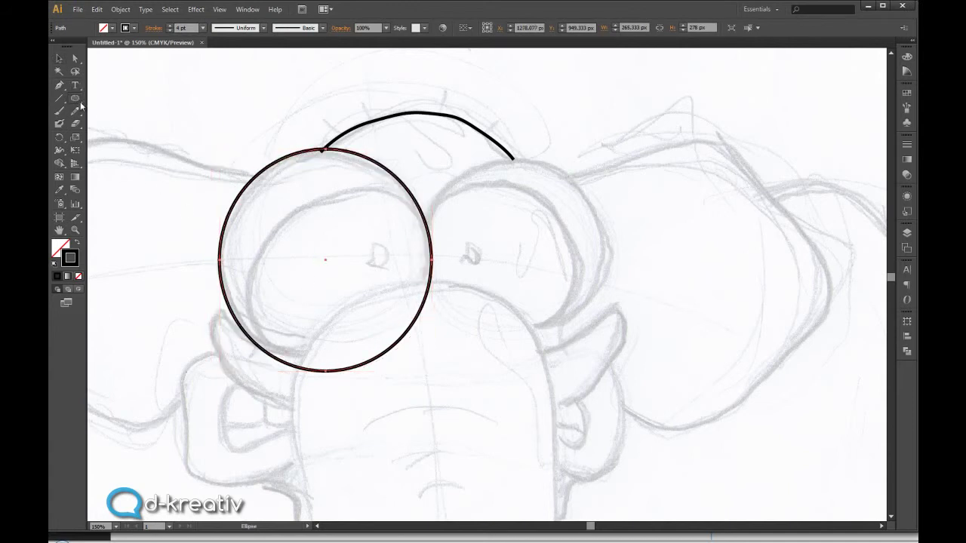
drag(418, 154, 606, 352)
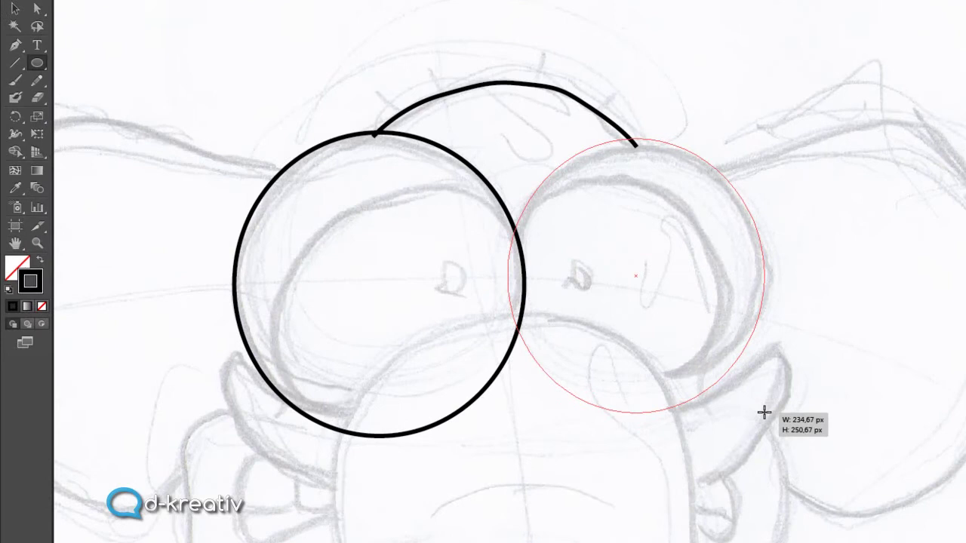
drag(763, 411, 766, 405)
click(24, 9)
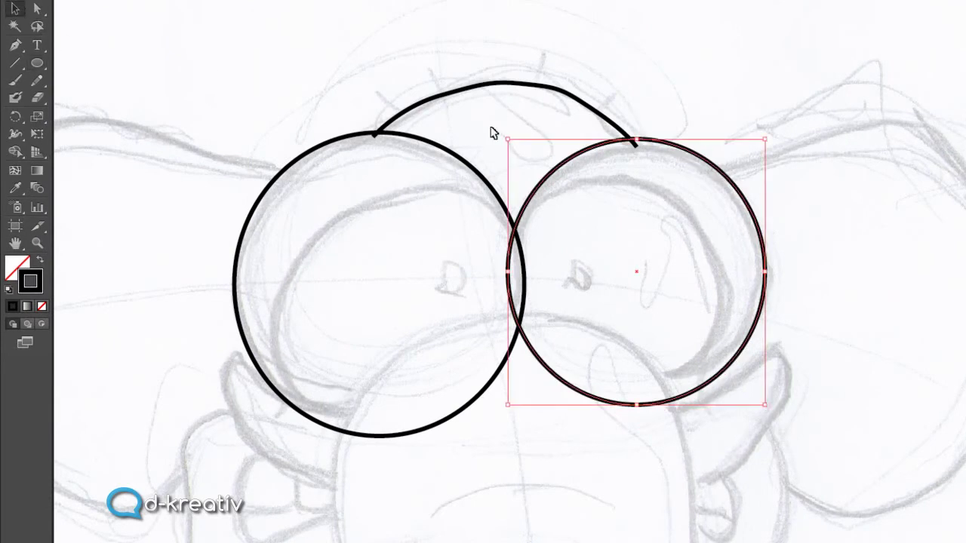
drag(658, 147, 659, 154)
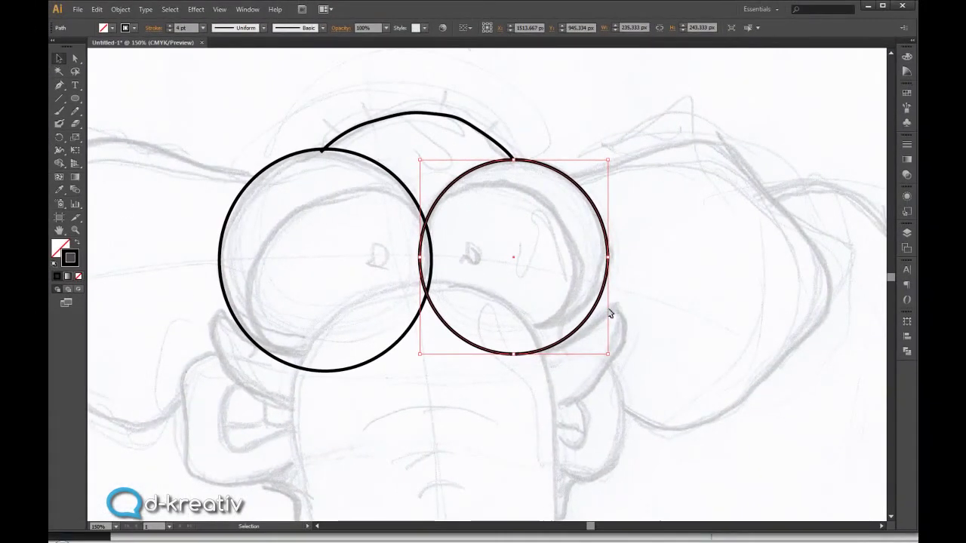
Step: Trace the right tusk below the right eye as an open curved path with the Pen tool
click(59, 87)
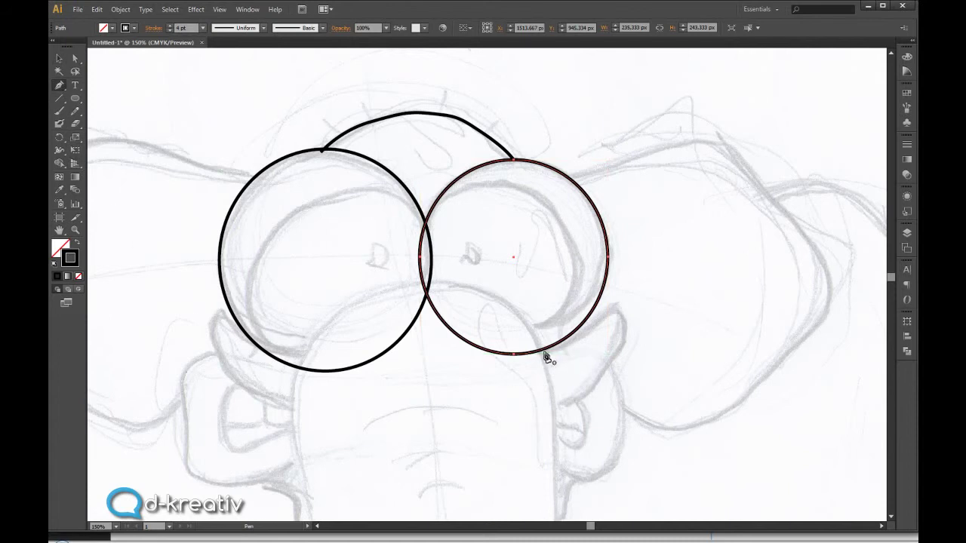
drag(541, 353, 548, 428)
click(539, 433)
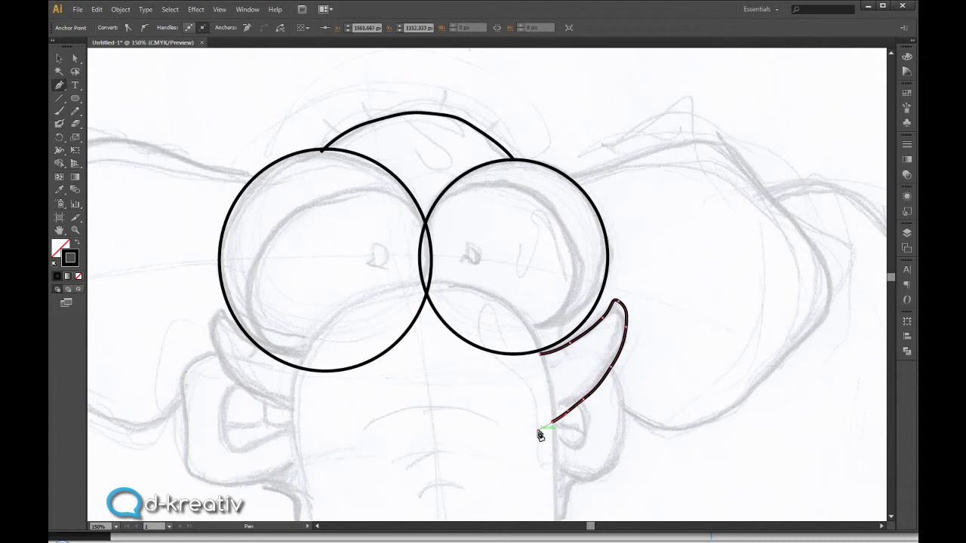
click(59, 59)
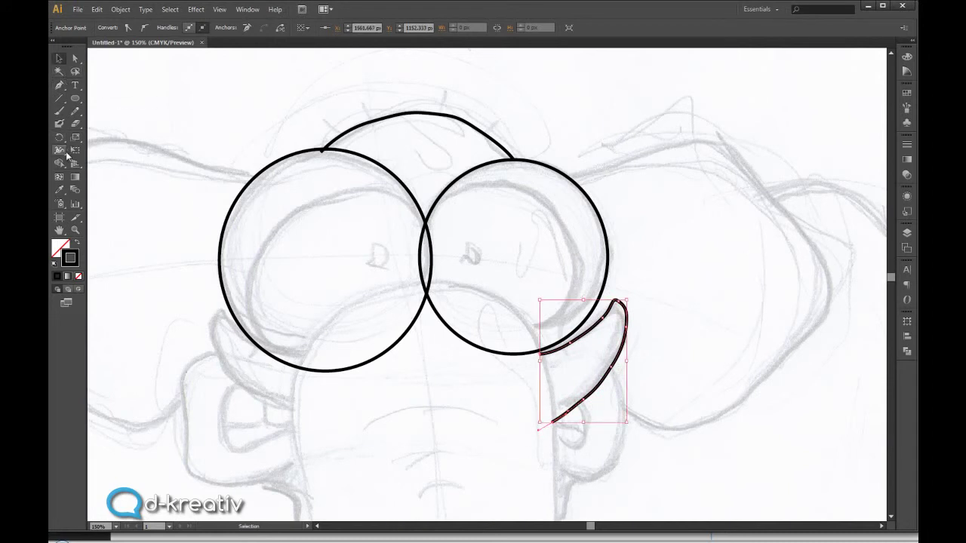
Step: Trace the left tusk below the left eye as a separate open curved path with the Pen tool
click(58, 84)
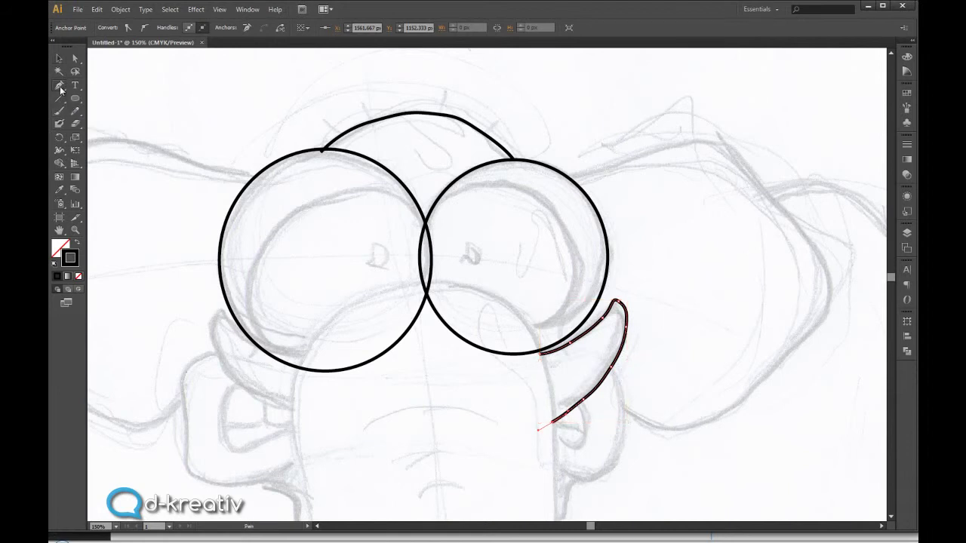
ctrl+click(304, 357)
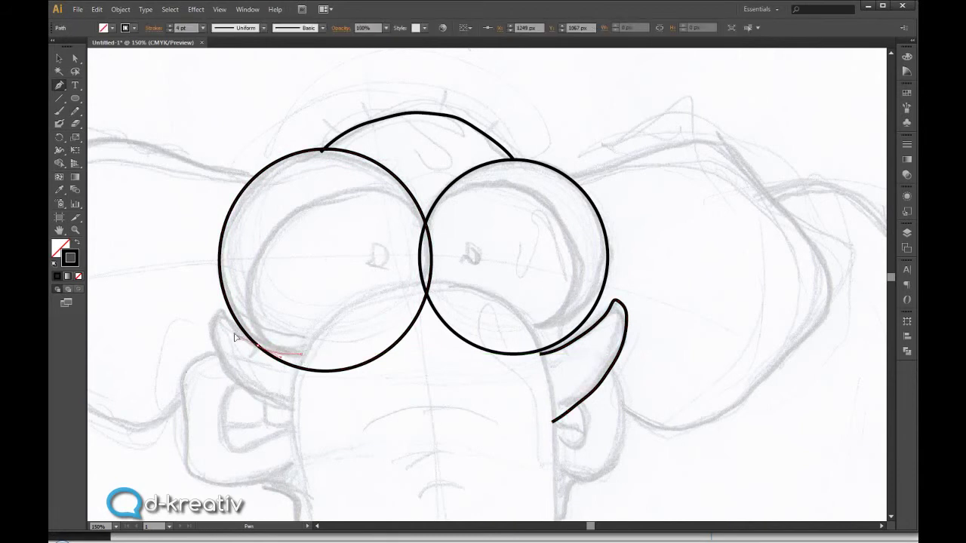
drag(235, 337, 231, 371)
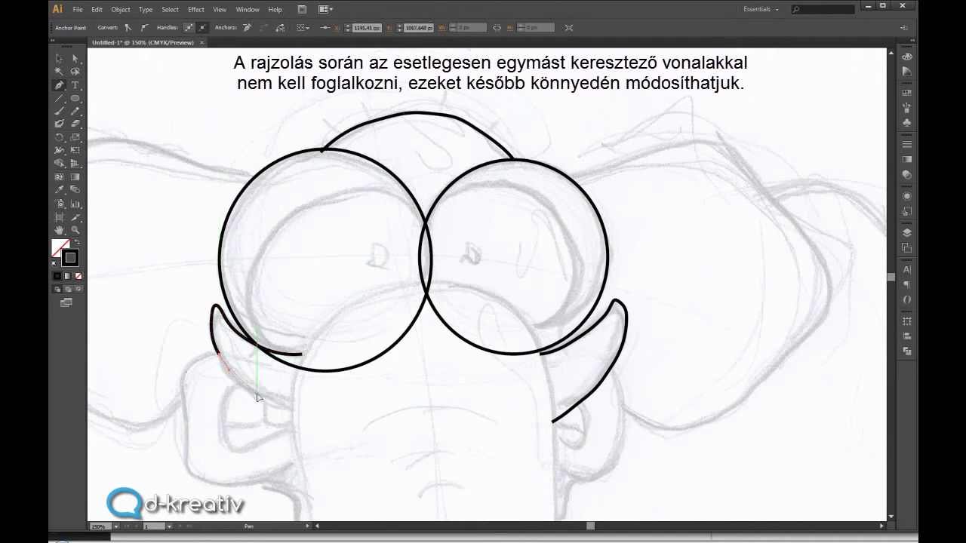
drag(276, 405, 294, 412)
drag(307, 416, 309, 415)
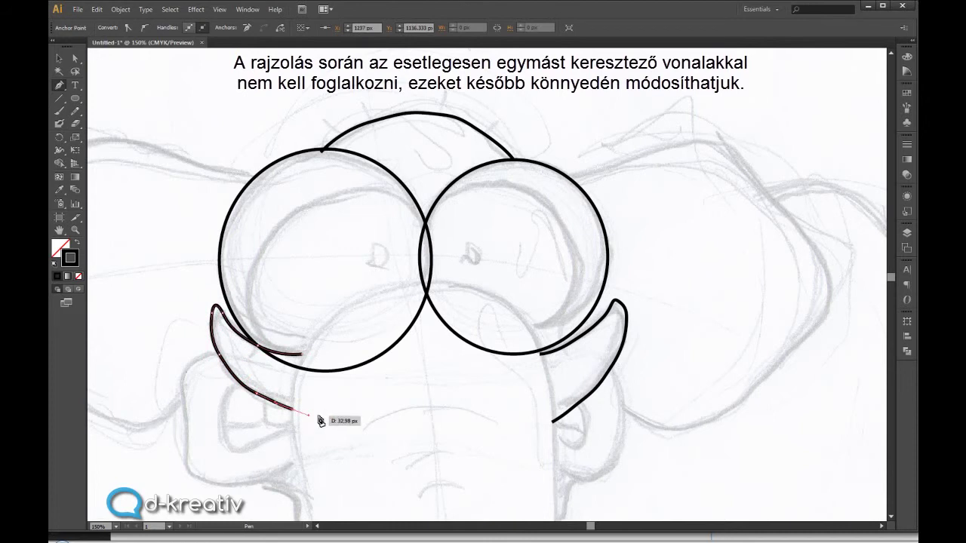
click(60, 62)
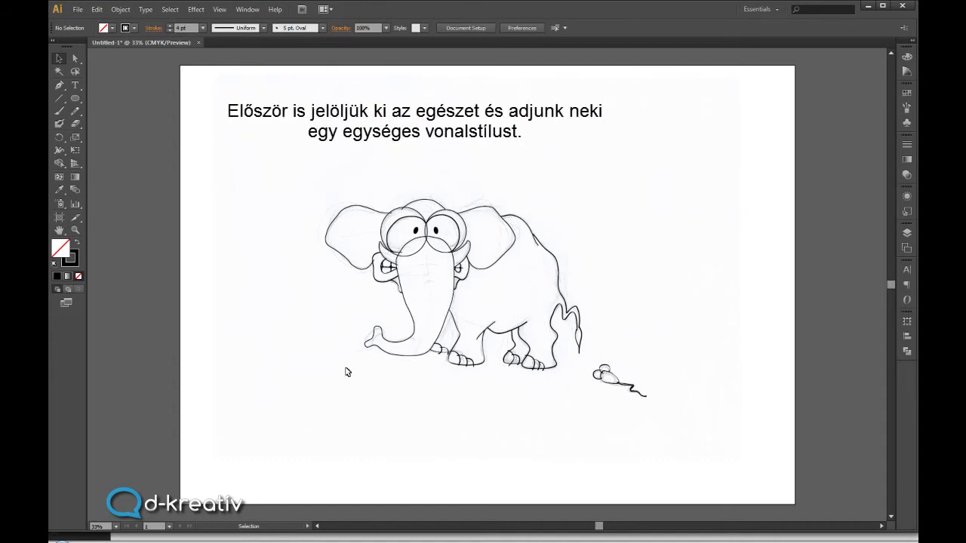
Step: Select the whole elephant and mouse line drawing and apply the 5 pt. Round brush to its strokes
mouse_move(301, 193)
mouse_down()
mouse_move(436, 379)
mouse_move(671, 433)
mouse_move(681, 427)
mouse_up()
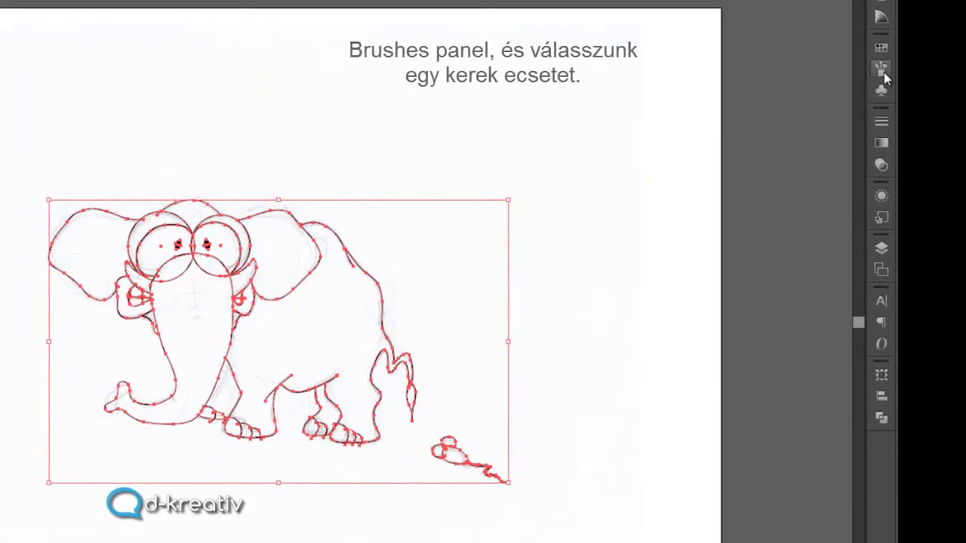
click(881, 68)
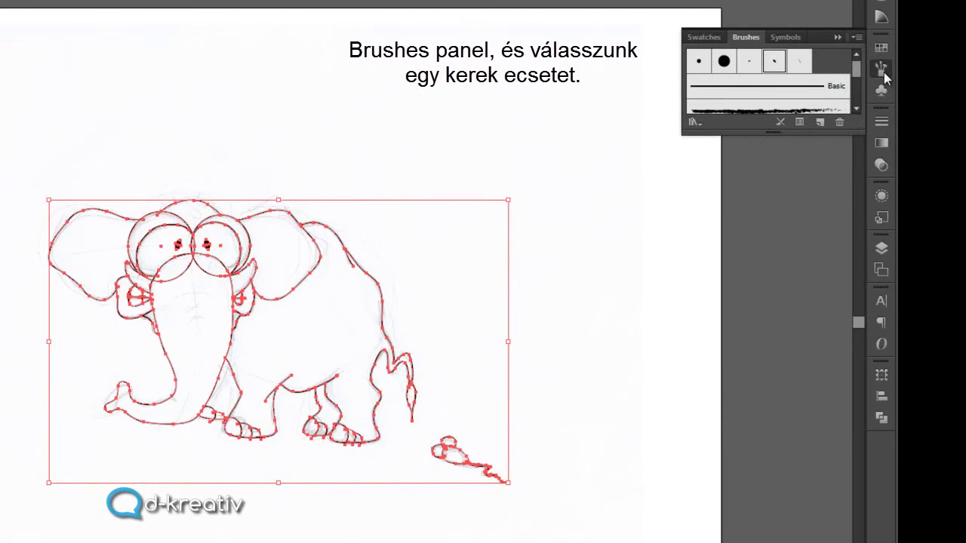
click(699, 63)
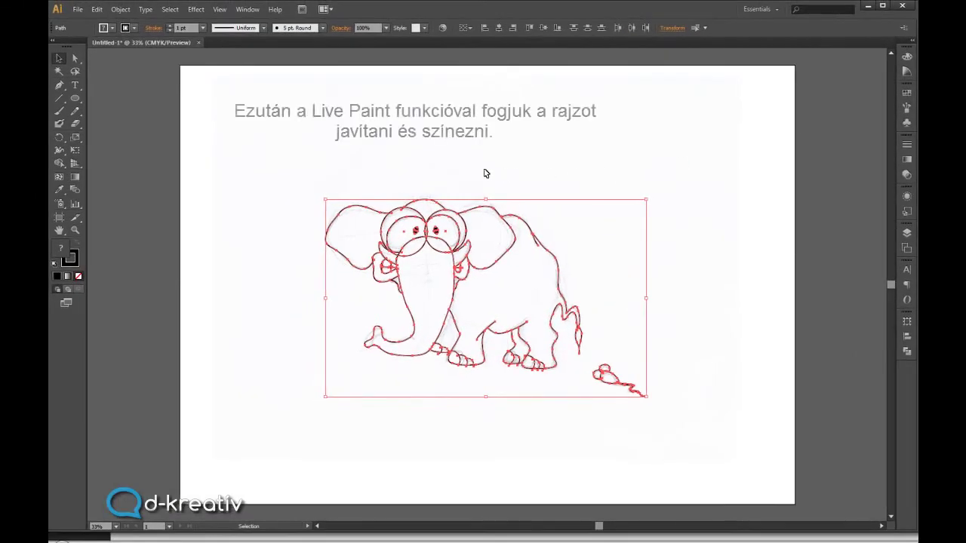
Step: Deselect the drawing, make sure Gap Detection is enabled in the Live Paint gap options, and save these settings as the default
click(485, 174)
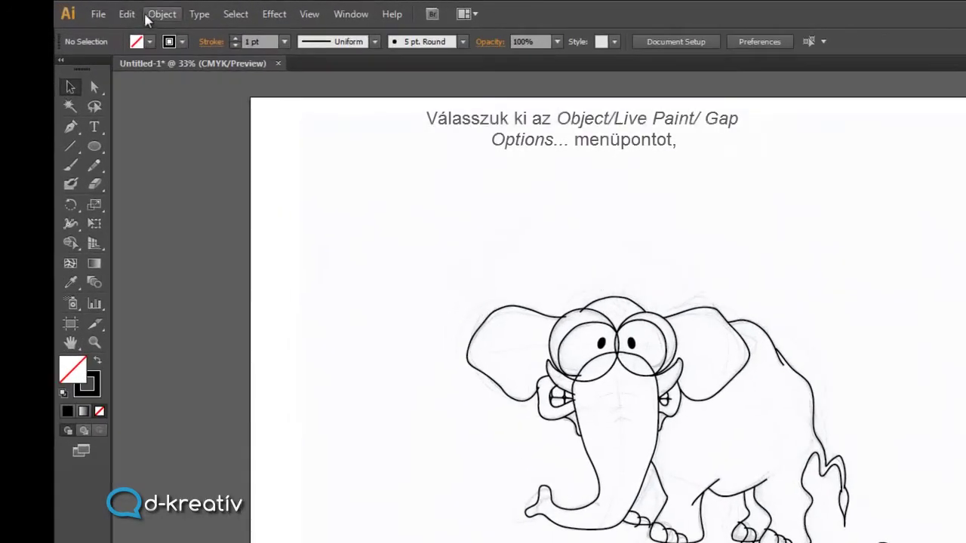
click(150, 15)
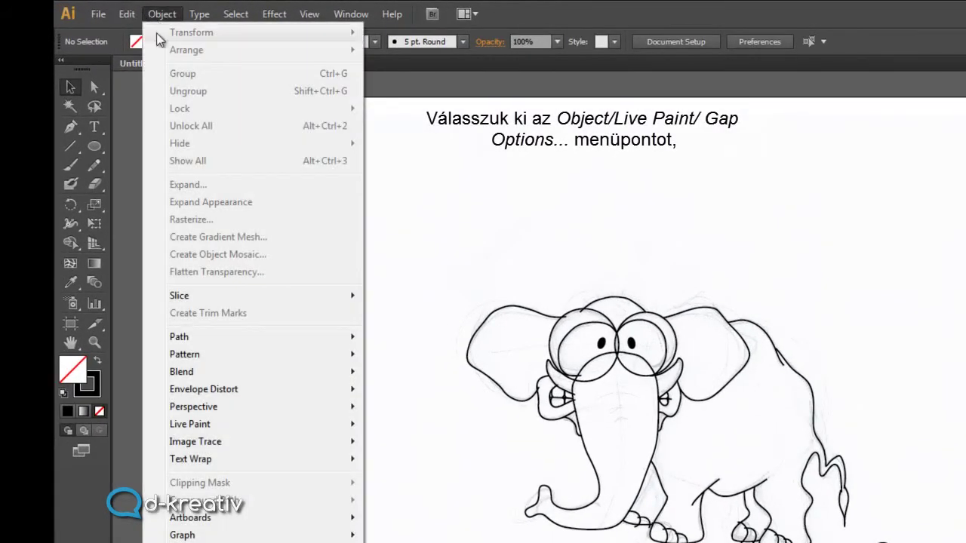
mouse_move(204, 431)
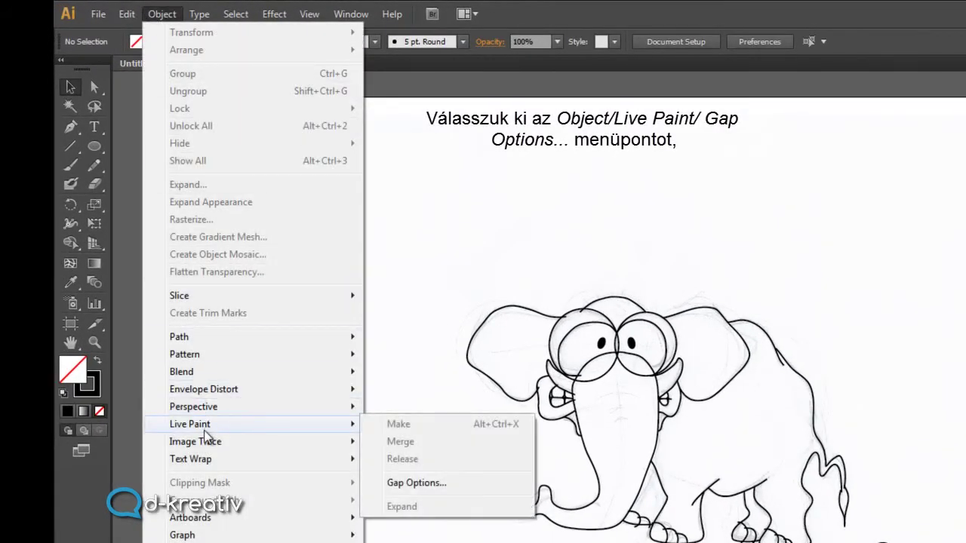
click(433, 485)
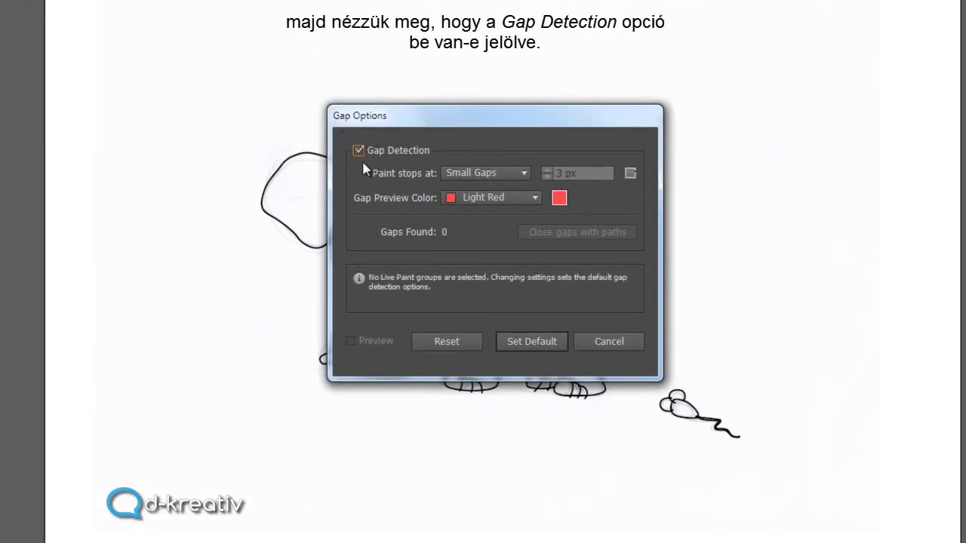
click(361, 149)
click(361, 150)
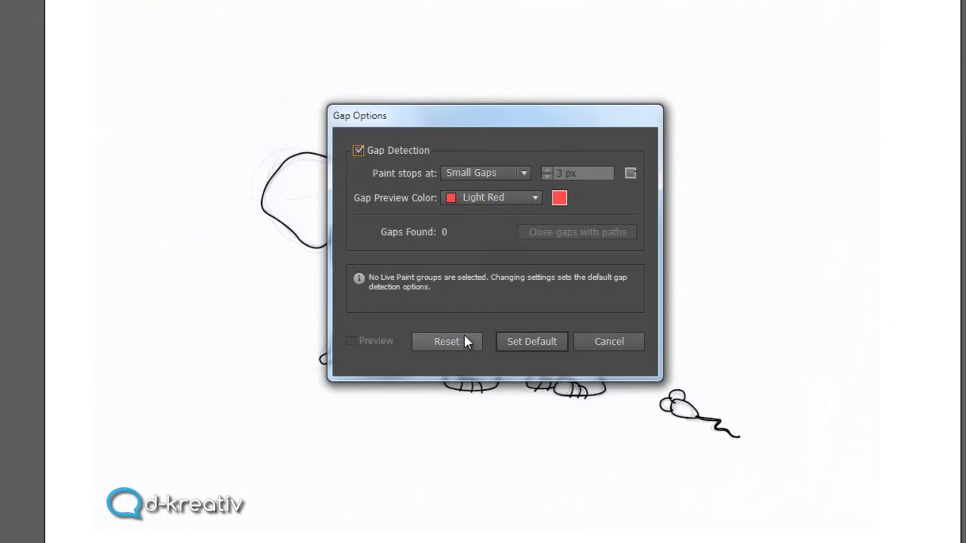
click(504, 341)
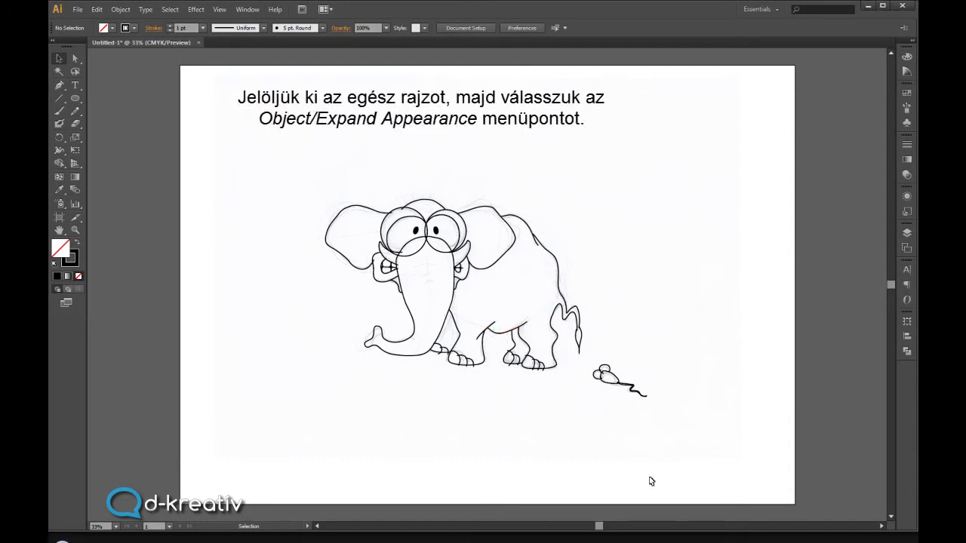
Step: Select the whole elephant and mouse drawing and expand the appearance of its brushed strokes
drag(293, 162, 677, 428)
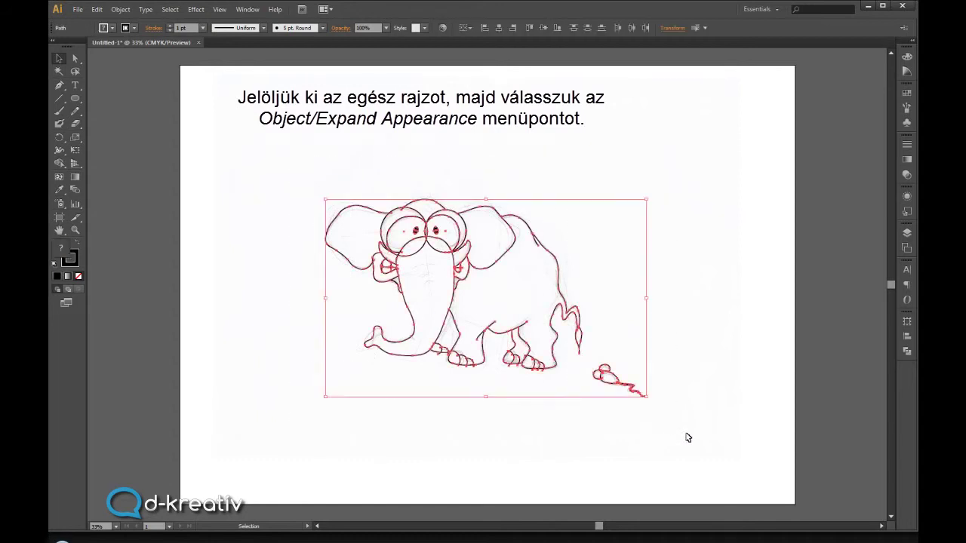
click(120, 9)
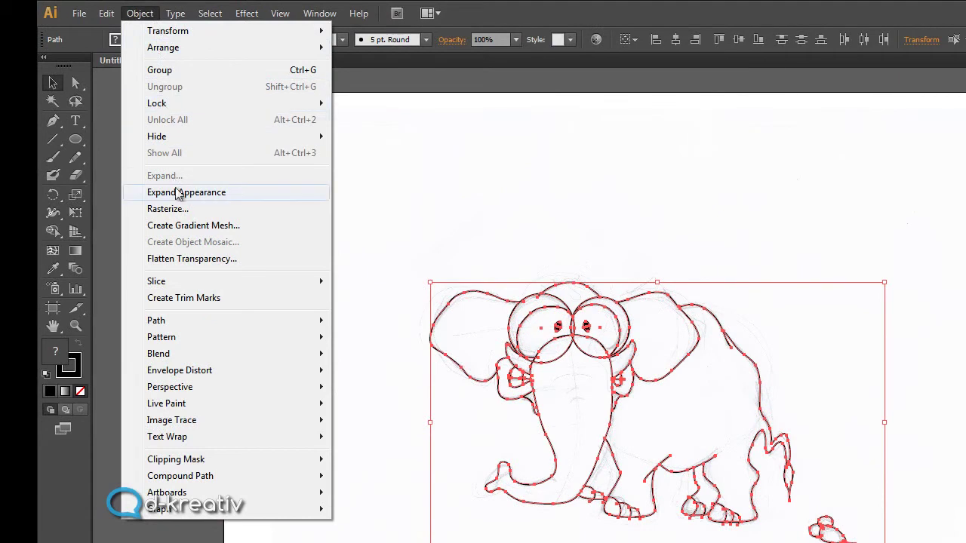
click(179, 198)
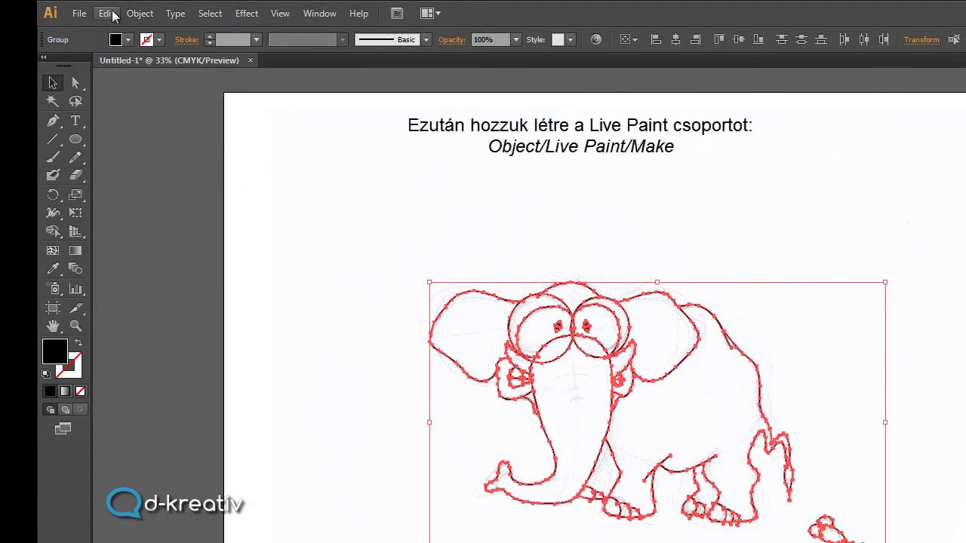
Step: Make a Live Paint group from the selected line drawing, expand that group into editable paths, and deselect it
click(136, 13)
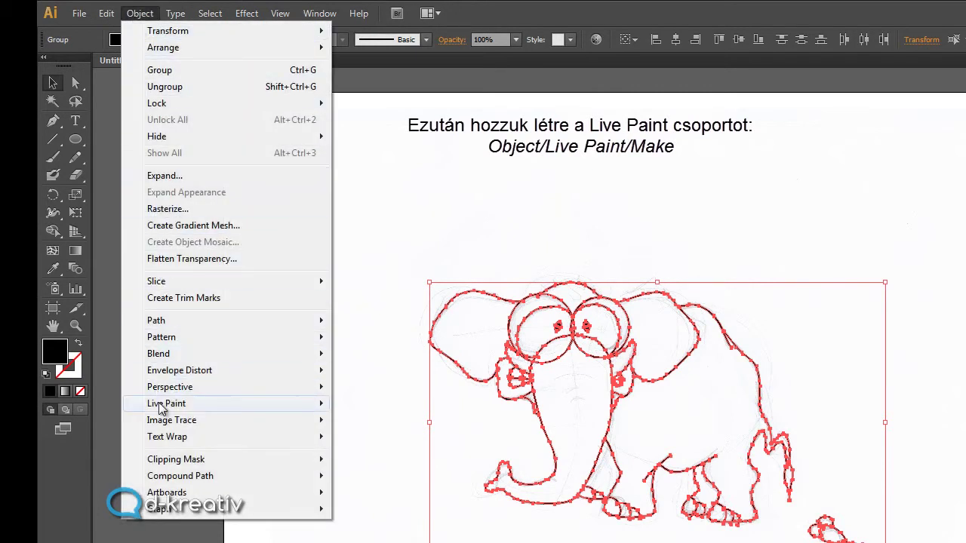
mouse_move(160, 407)
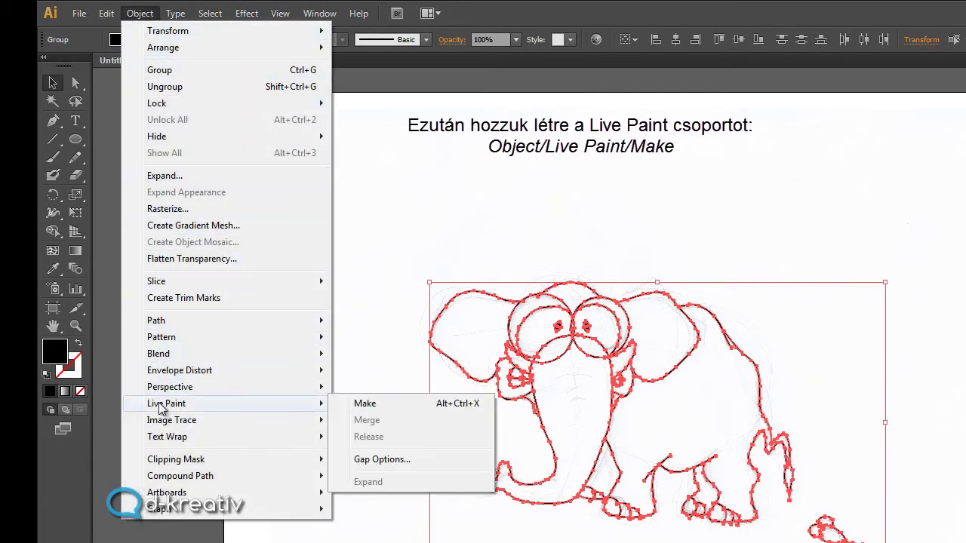
click(391, 403)
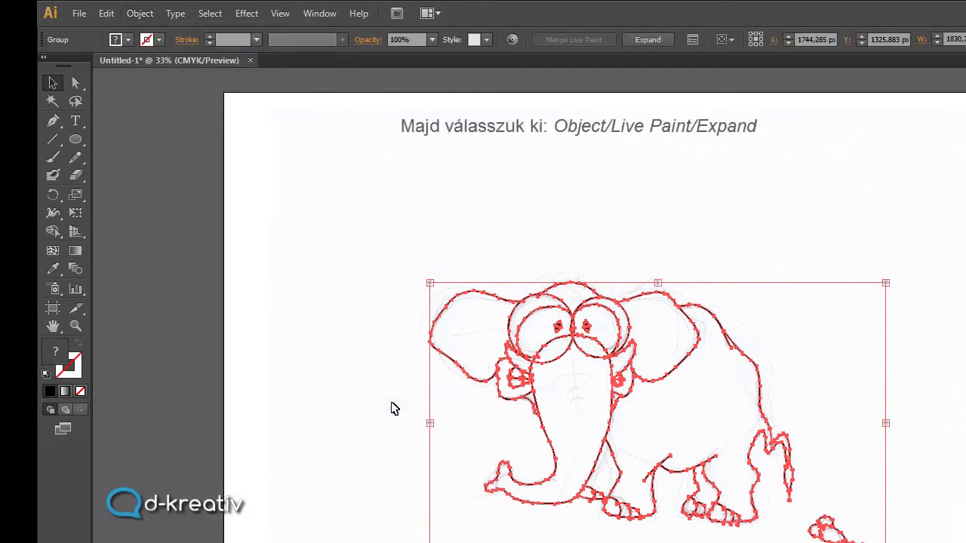
click(141, 15)
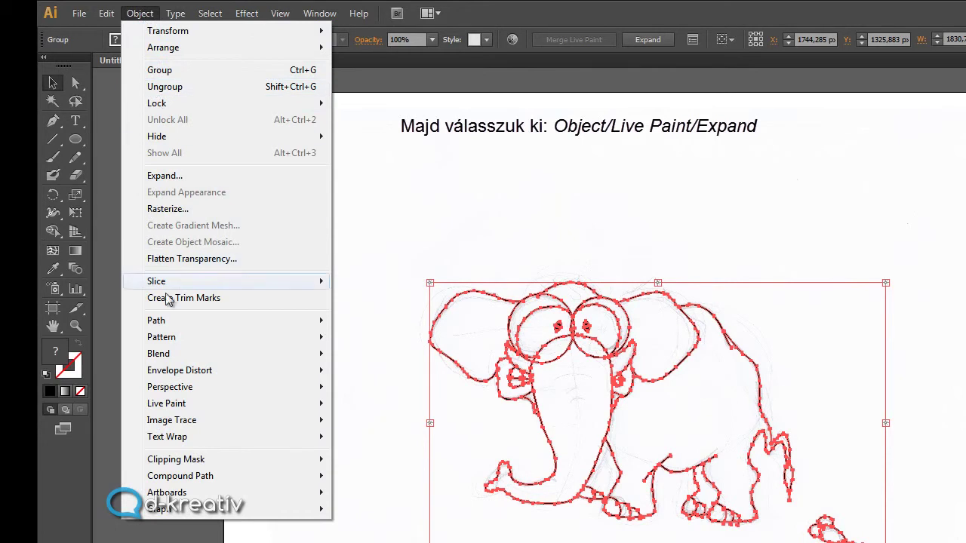
mouse_move(173, 403)
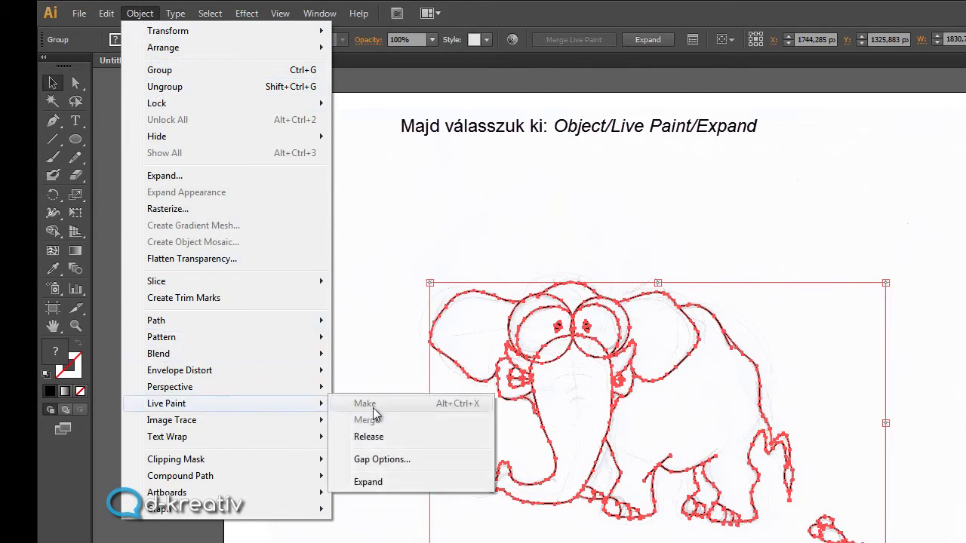
click(394, 481)
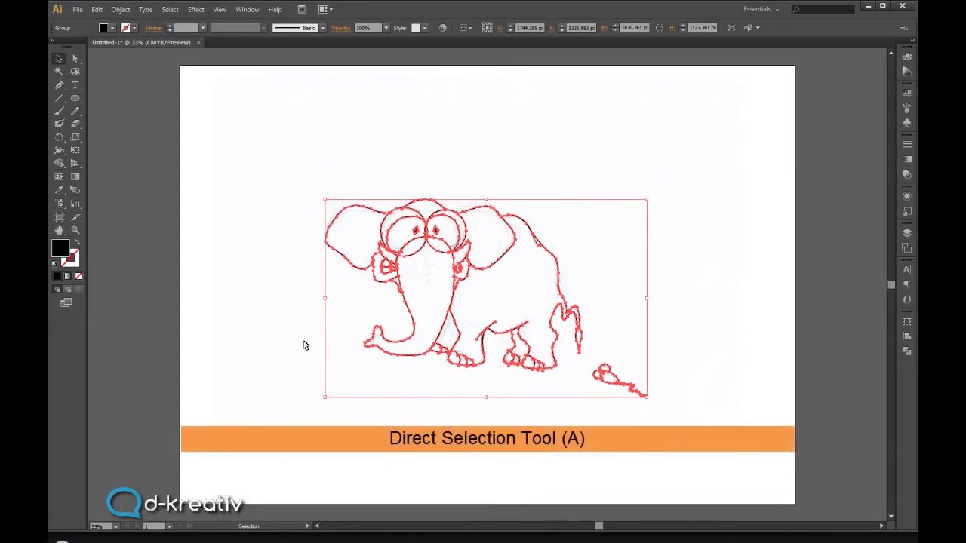
click(305, 345)
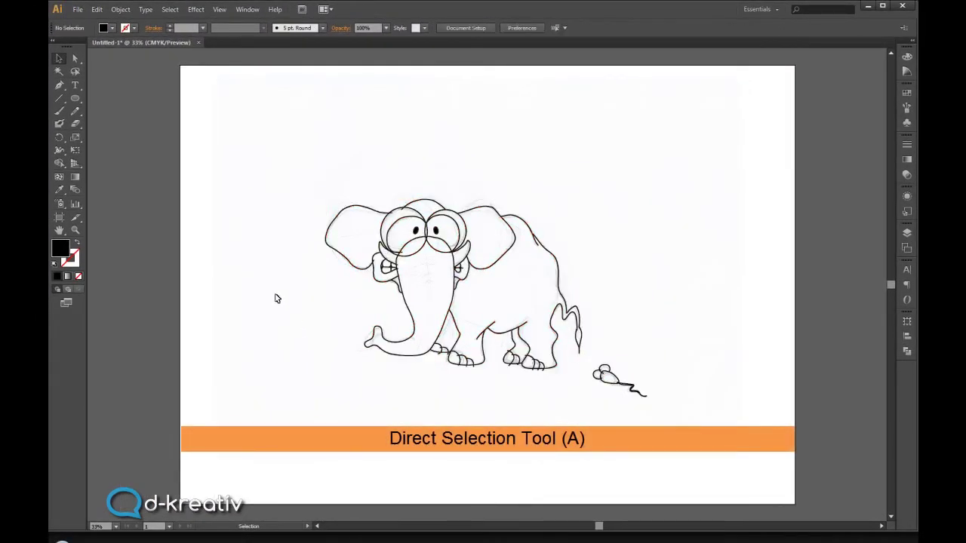
Step: Delete the short line end overshooting the right mouth's teeth with the Direct Selection tool
click(75, 60)
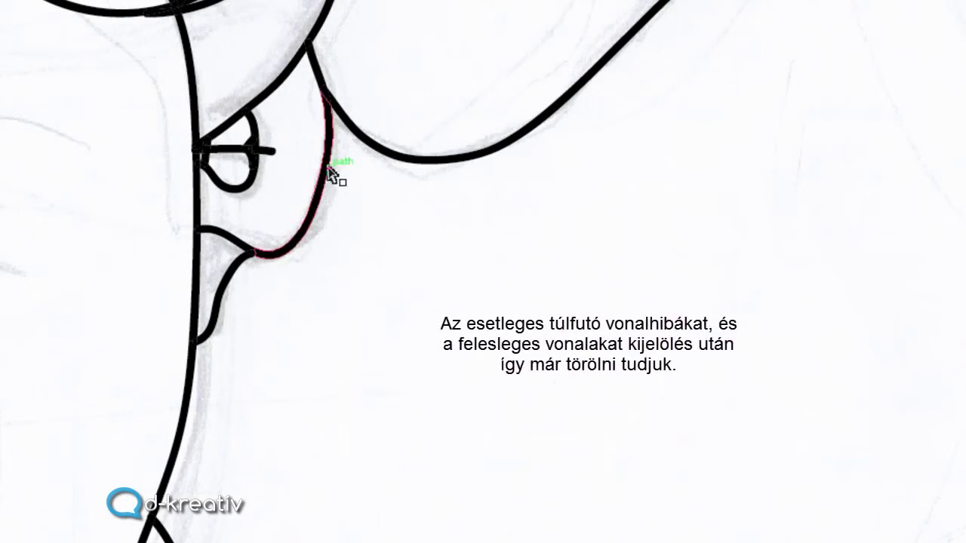
click(276, 154)
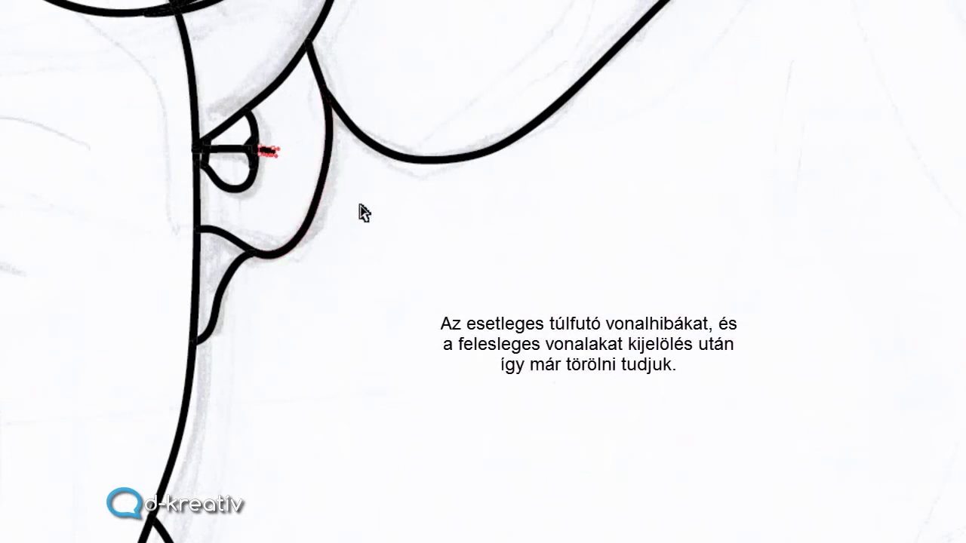
key(Delete)
Step: Delete the overshooting line ends of the left eye, left tusk and left mouth that run into the trunk
mouse_move(465, 267)
mouse_down()
mouse_move(503, 334)
mouse_move(830, 453)
mouse_move(959, 483)
mouse_up()
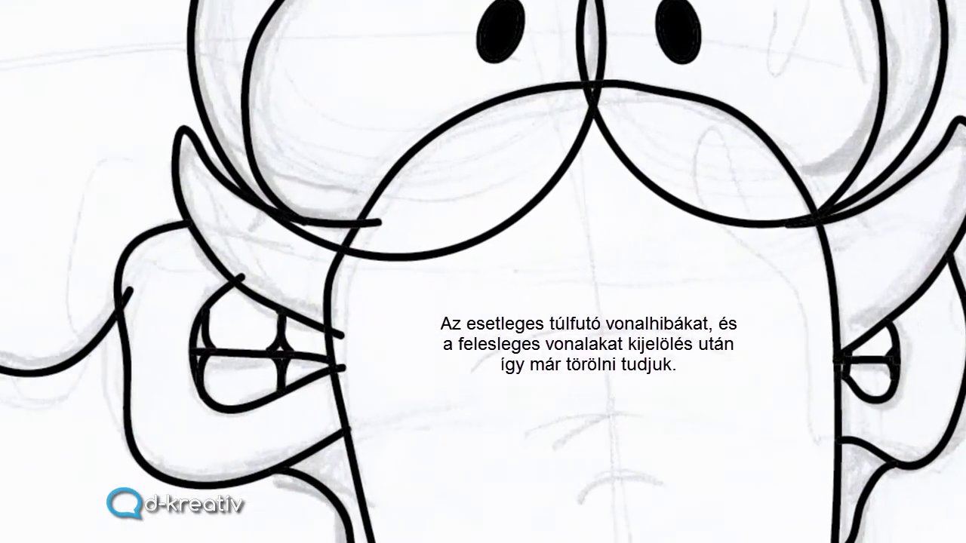
drag(381, 215, 433, 265)
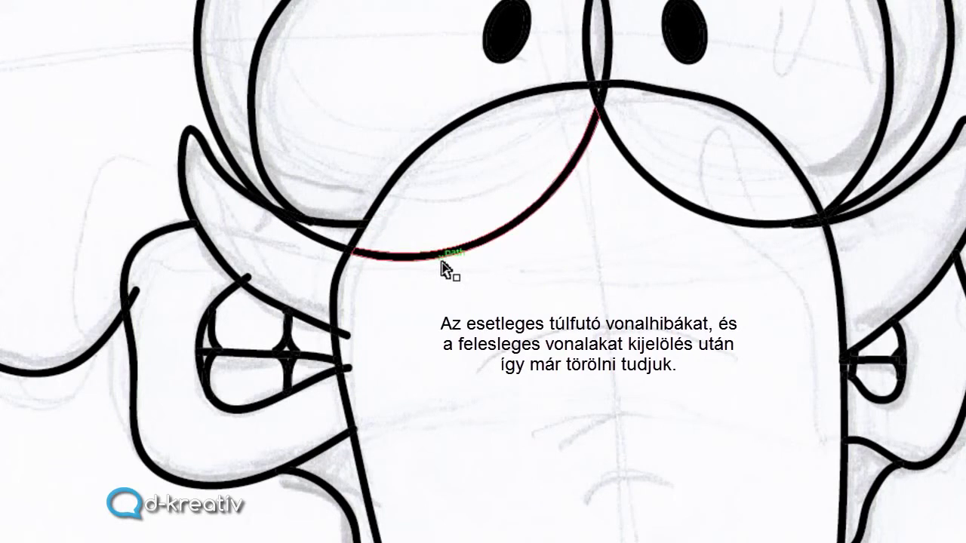
click(383, 327)
drag(347, 311, 364, 357)
key(Delete)
drag(348, 343, 364, 381)
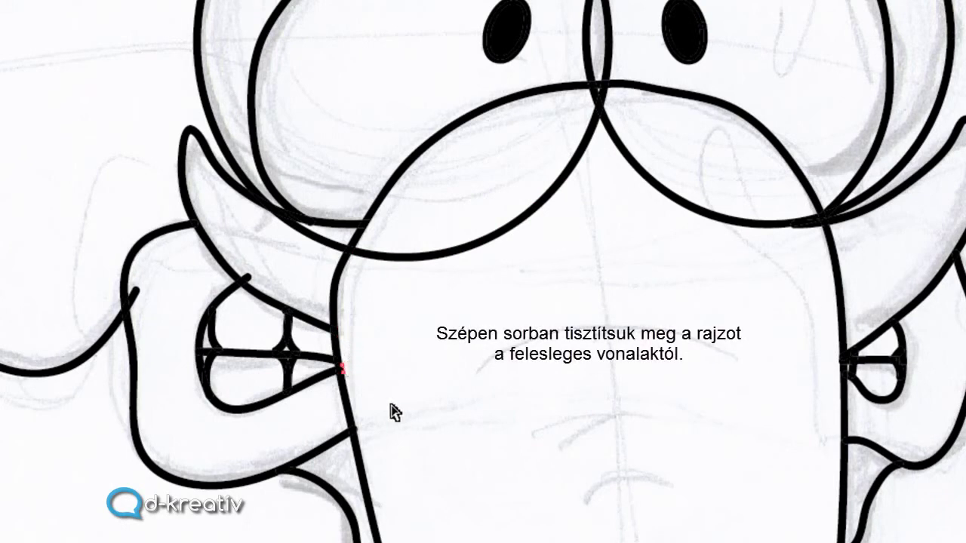
key(Delete)
Step: Delete the overshooting line ends at the left mouth's upper corner and where the left ear crosses the cheek outline
drag(240, 254, 255, 278)
drag(247, 278, 289, 310)
drag(146, 270, 134, 306)
click(189, 332)
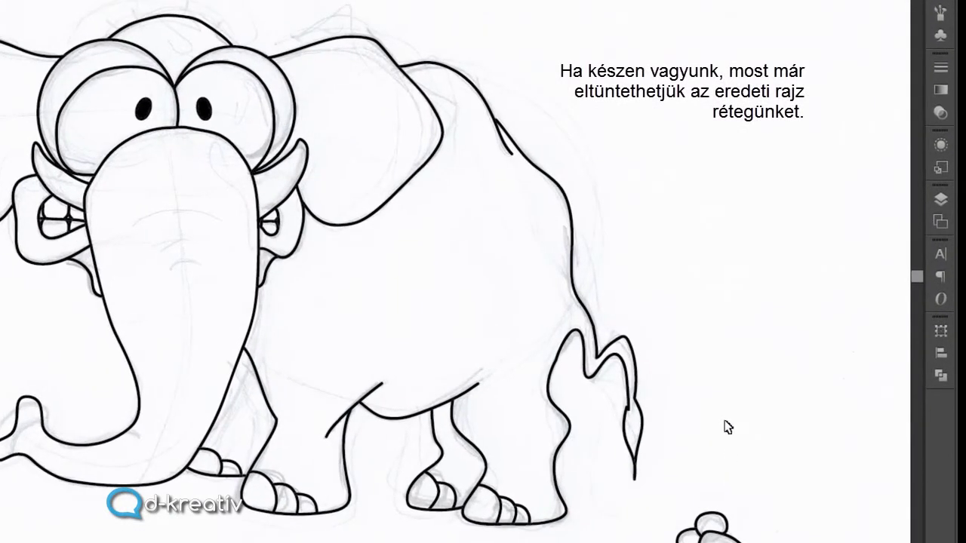
Step: Hide Layer 1, which holds the original scanned sketch, leaving the rajz layer shown
click(940, 201)
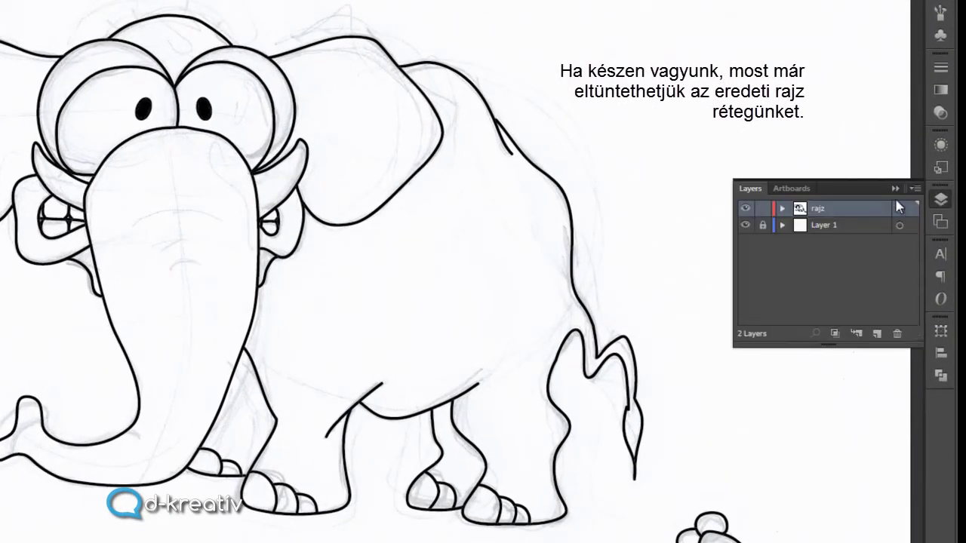
click(743, 225)
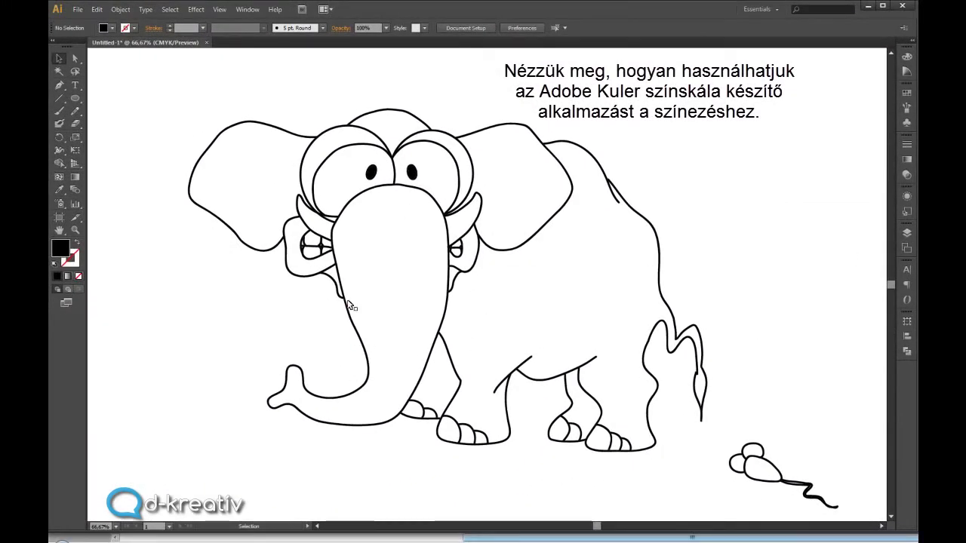
Step: Switch to Adobe Kuler in the browser, apply the Shades rule, and set the base color to light blue ACC0FF
mouse_move(268, 539)
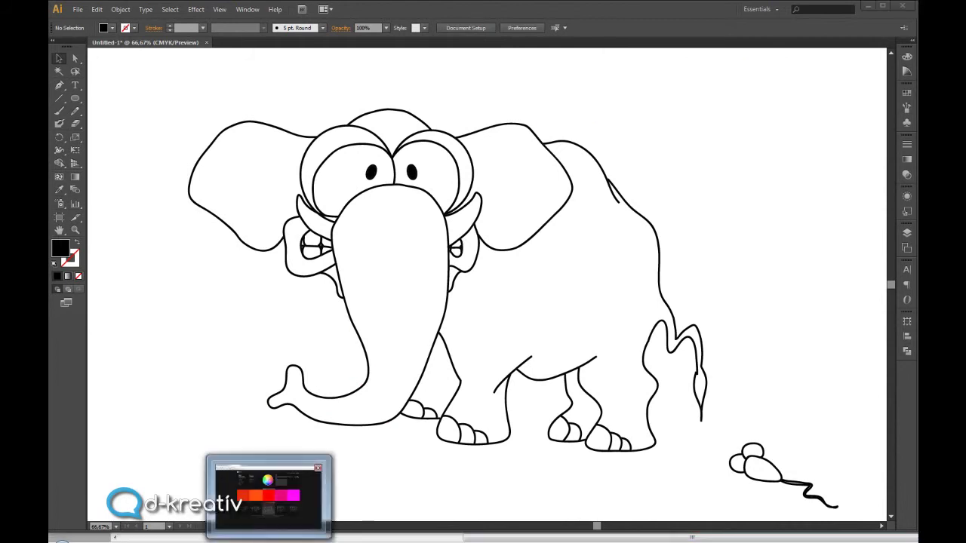
click(268, 494)
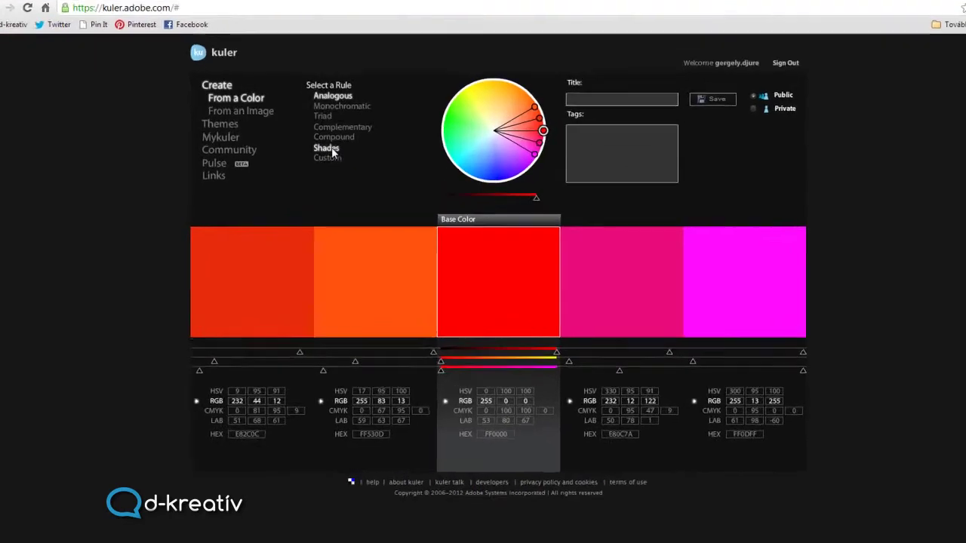
click(351, 146)
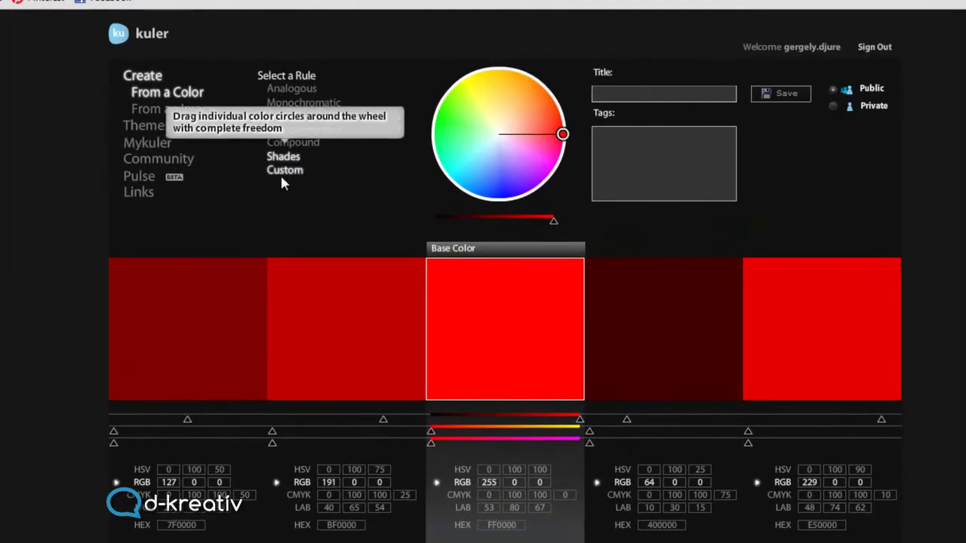
mouse_move(562, 134)
mouse_down()
mouse_move(511, 149)
mouse_move(503, 164)
mouse_move(497, 157)
mouse_up()
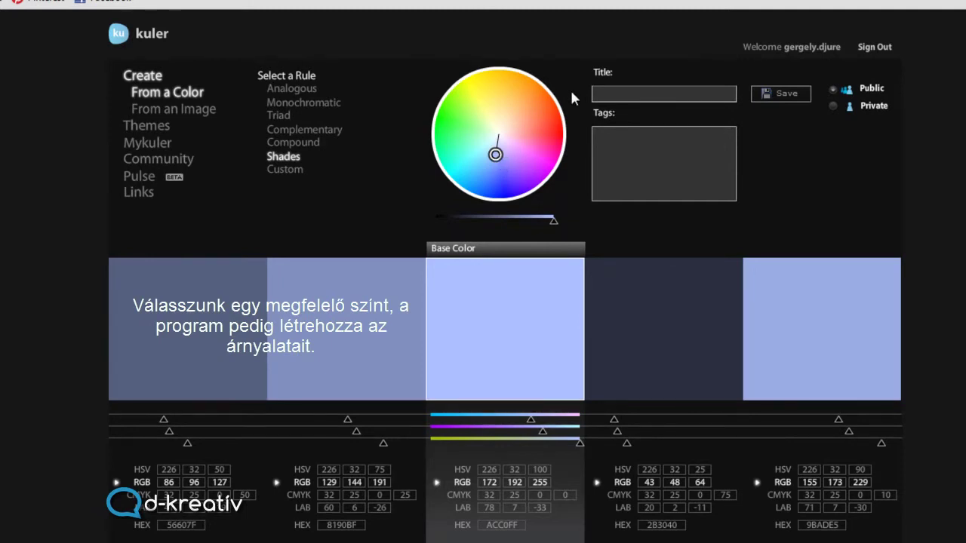
Step: Title the blue shades theme elefant and save it
mouse_move(424, 314)
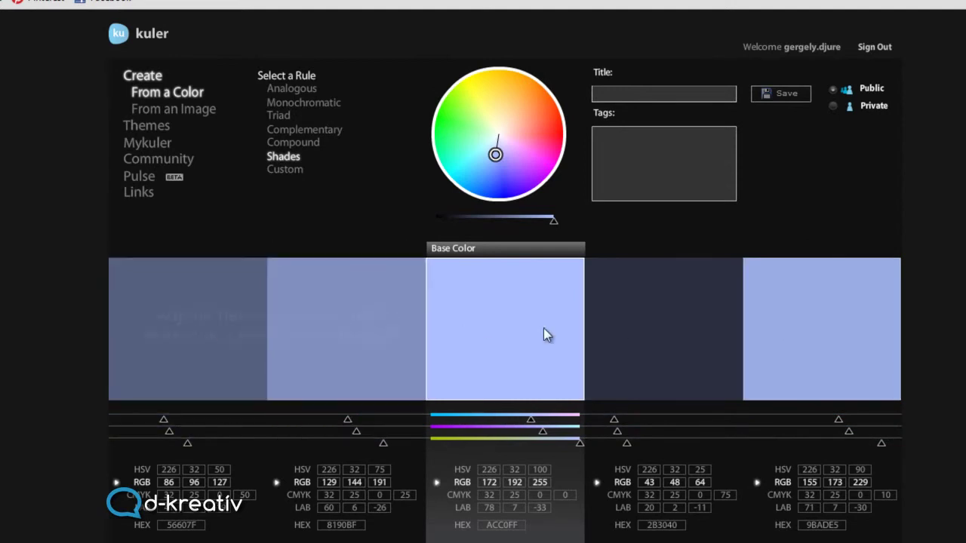
click(608, 94)
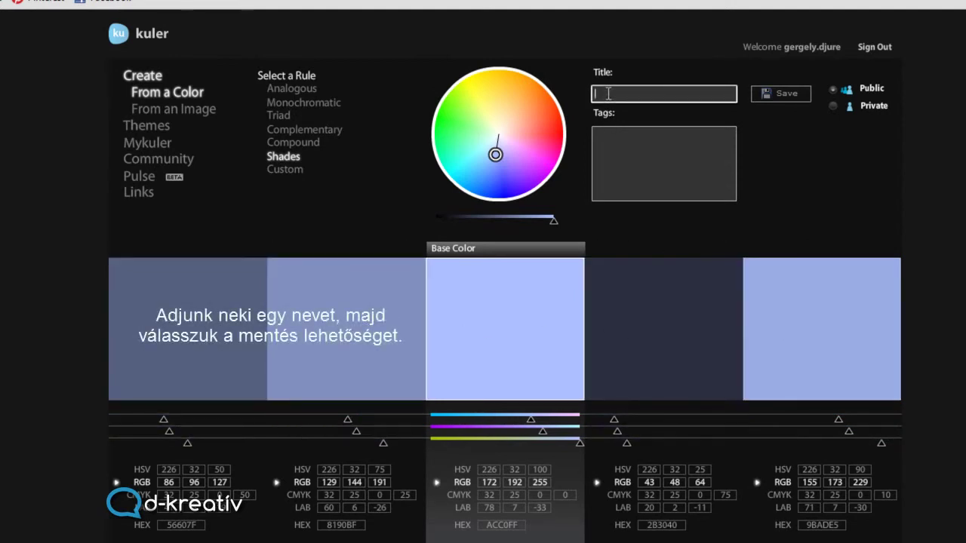
text(elefant)
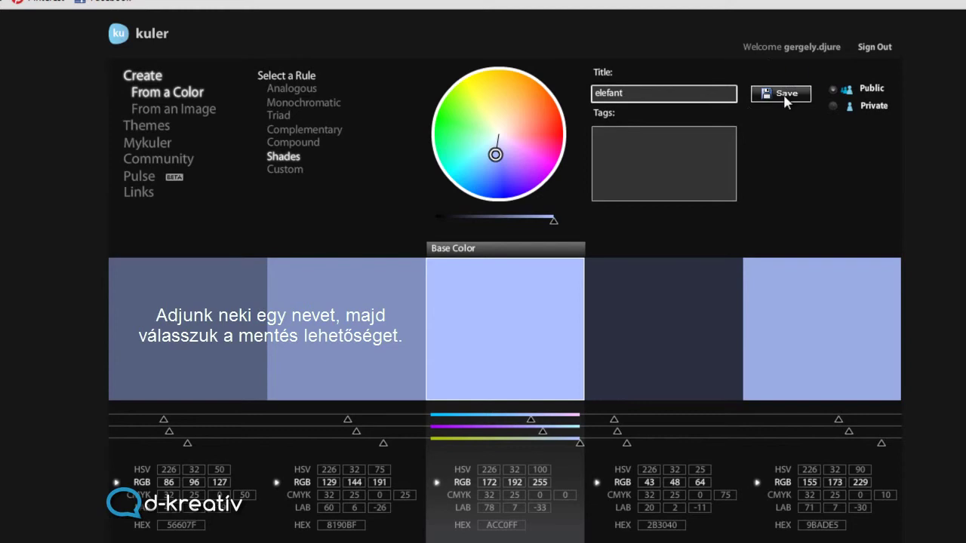
click(783, 94)
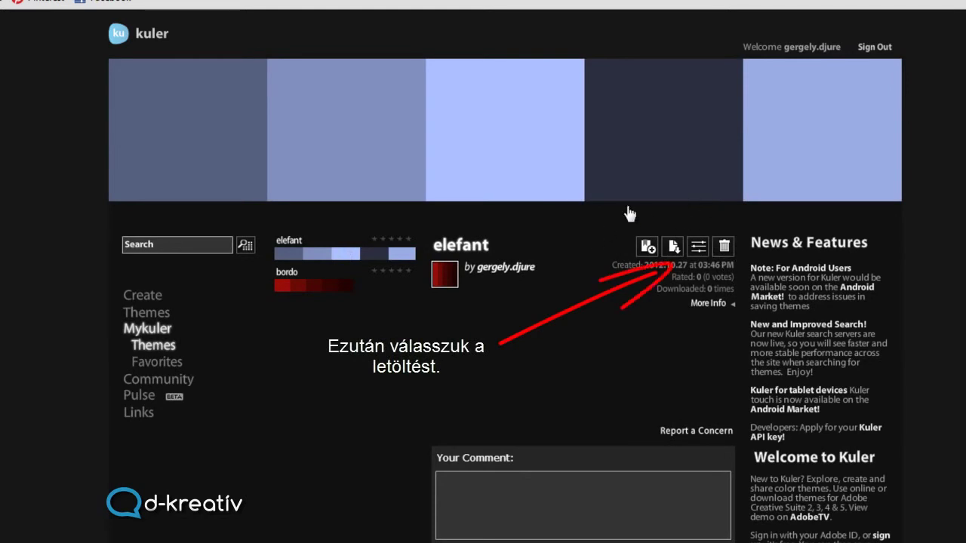
Step: Download the elefant theme to the desktop (Asztal) as elefant.ase, replacing the existing file
click(674, 249)
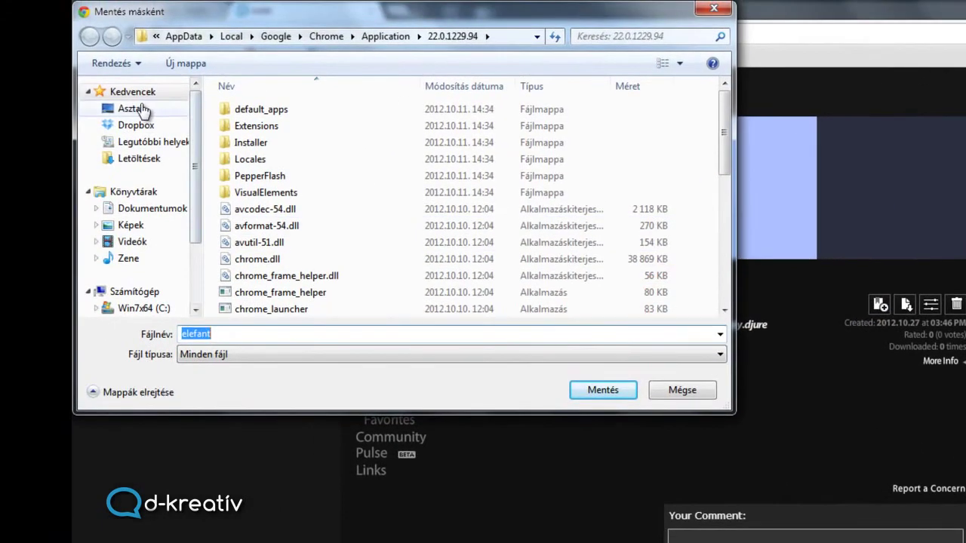
click(130, 108)
click(605, 391)
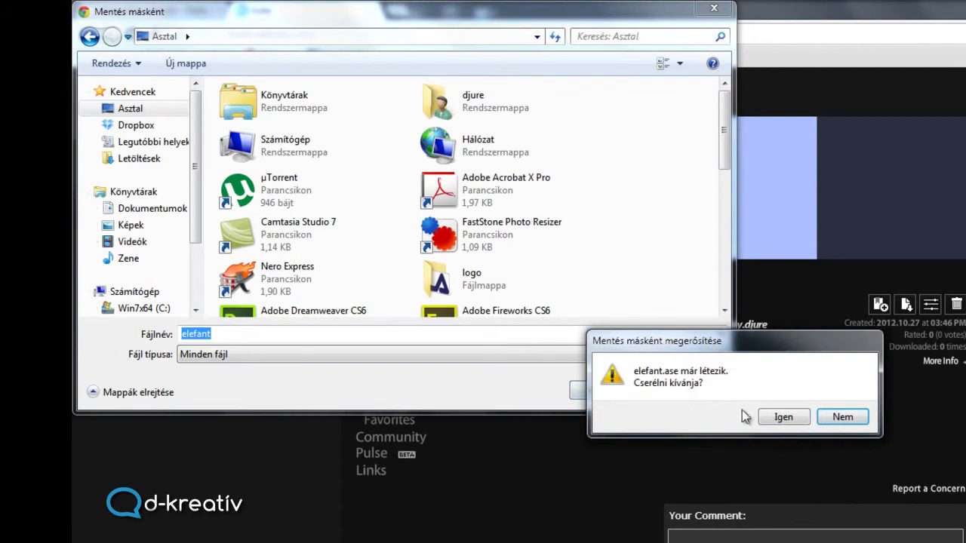
click(783, 419)
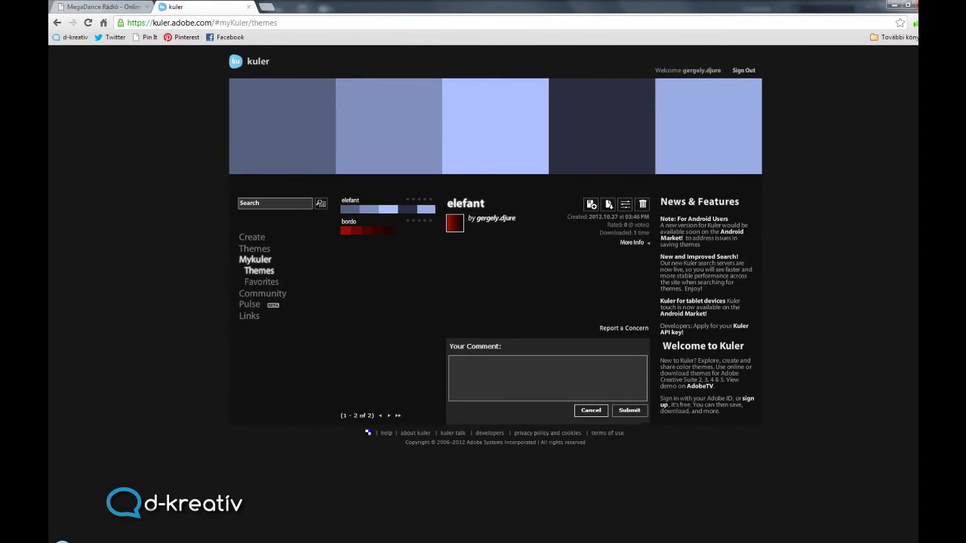
Step: Switch to Adobe Illustrator and bring up the file browser for opening another swatch library
key(alt+Tab)
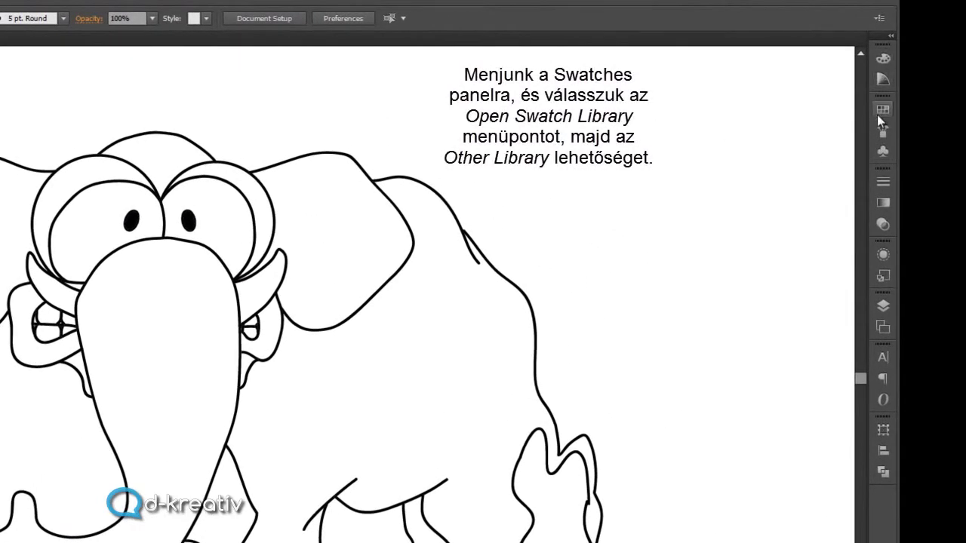
click(879, 112)
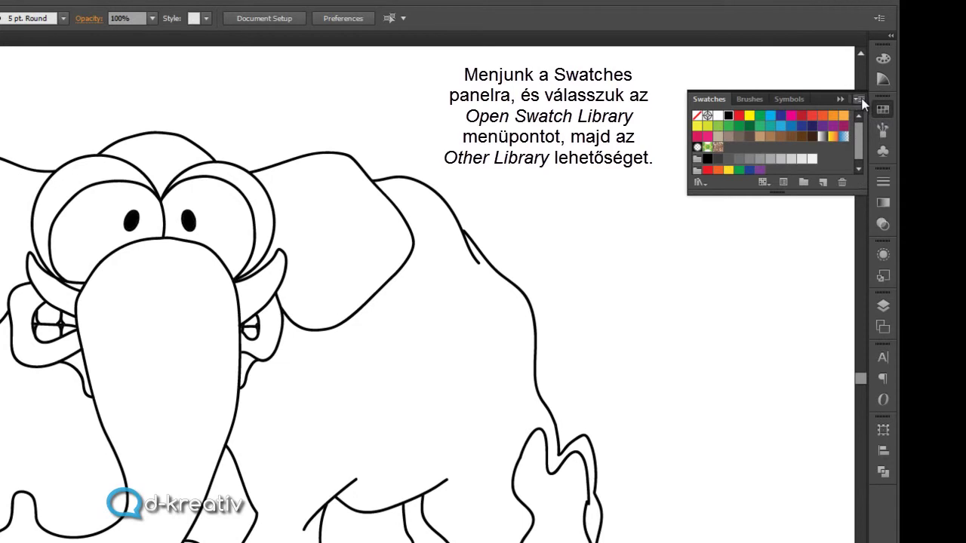
click(858, 100)
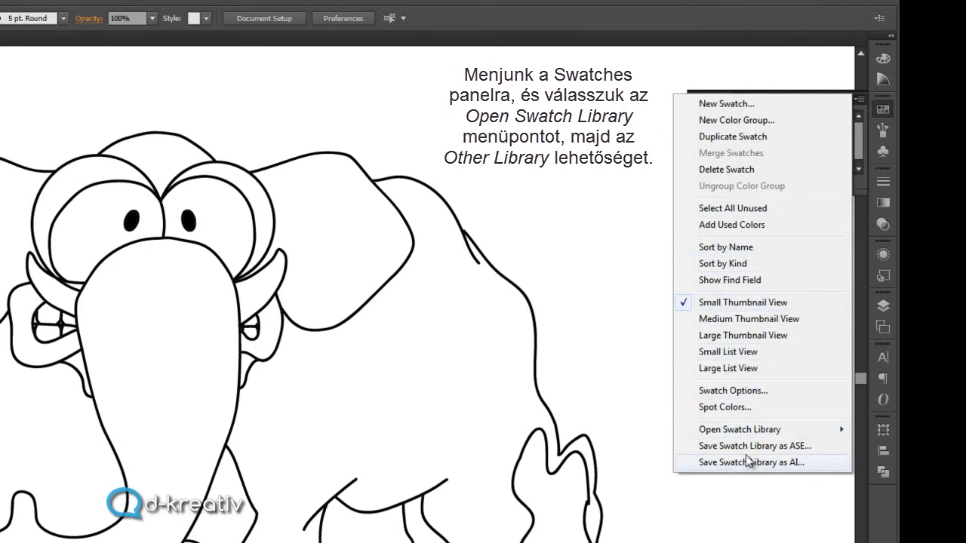
mouse_move(747, 429)
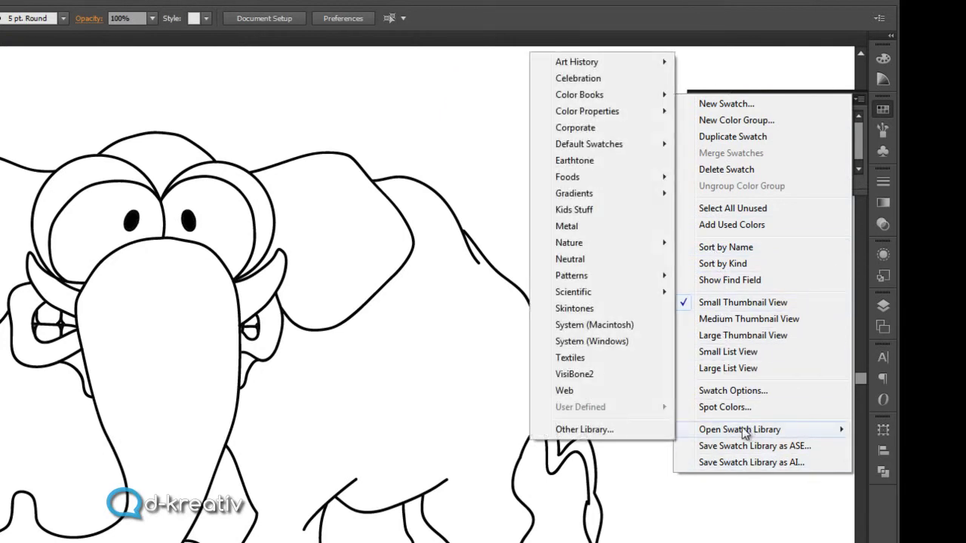
click(578, 428)
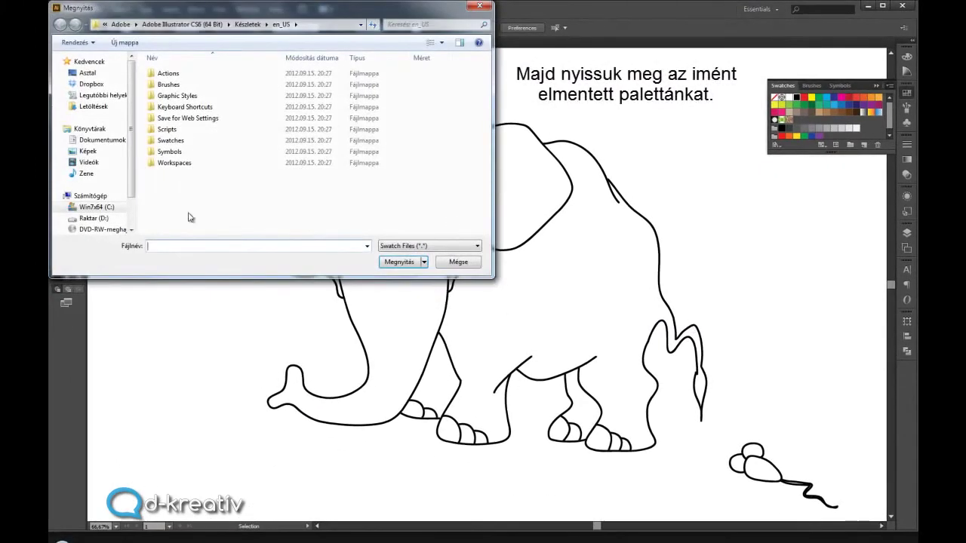
Step: Open the elefant swatch file from the desktop (Asztal) and place its palette directly below the Swatches panel
click(88, 73)
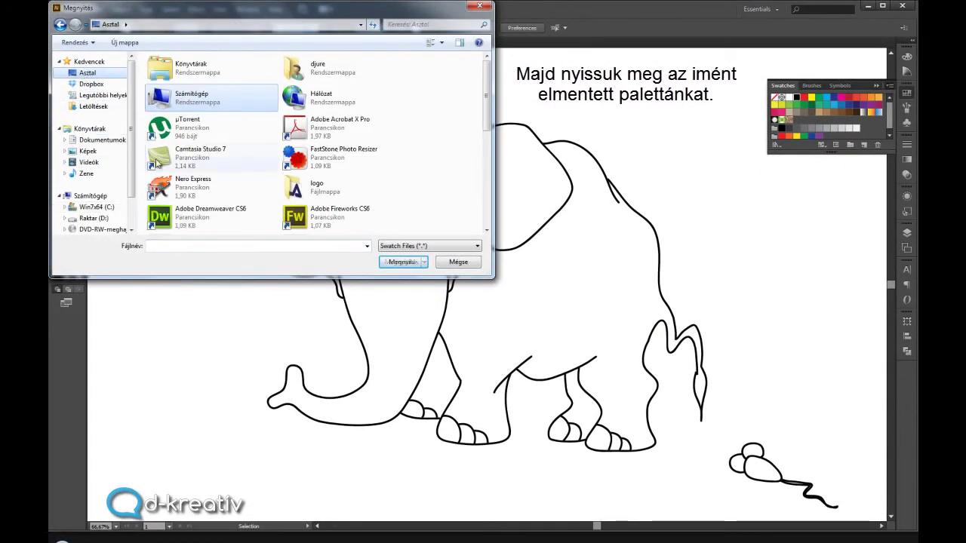
click(486, 230)
click(487, 230)
click(487, 231)
click(487, 231)
click(487, 231)
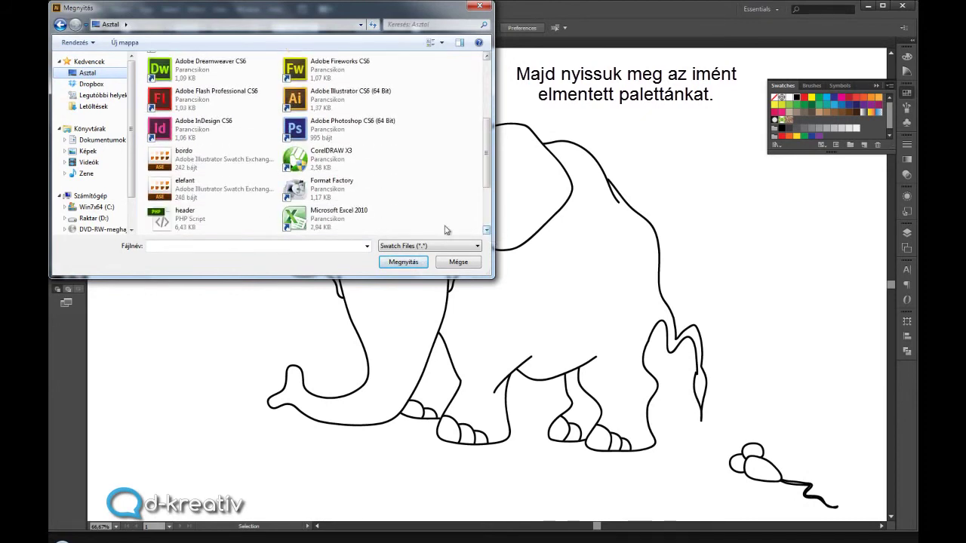
click(168, 187)
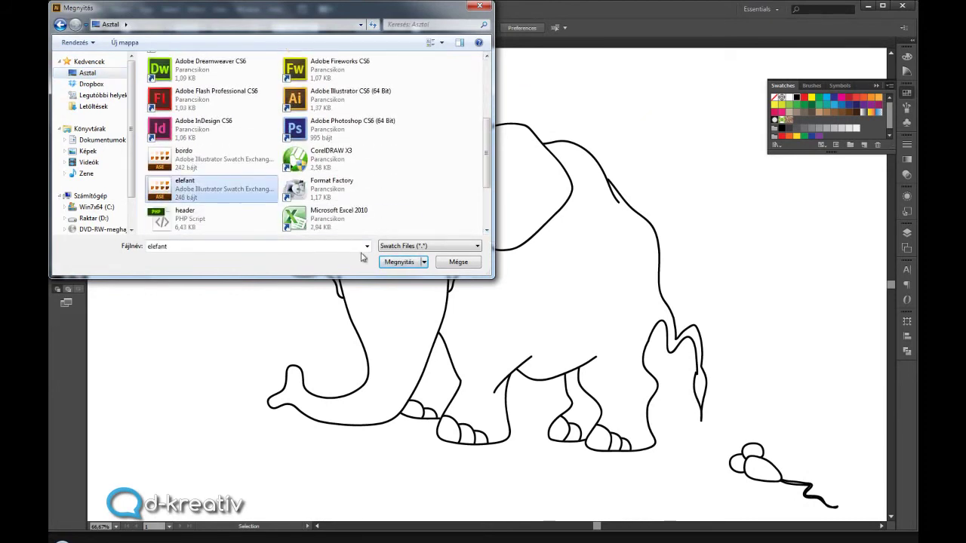
click(398, 262)
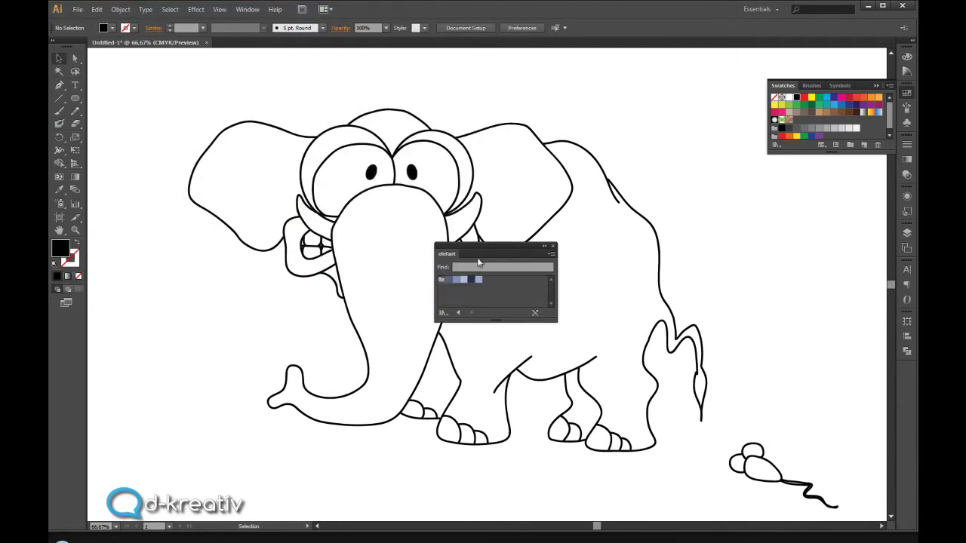
drag(493, 249, 826, 159)
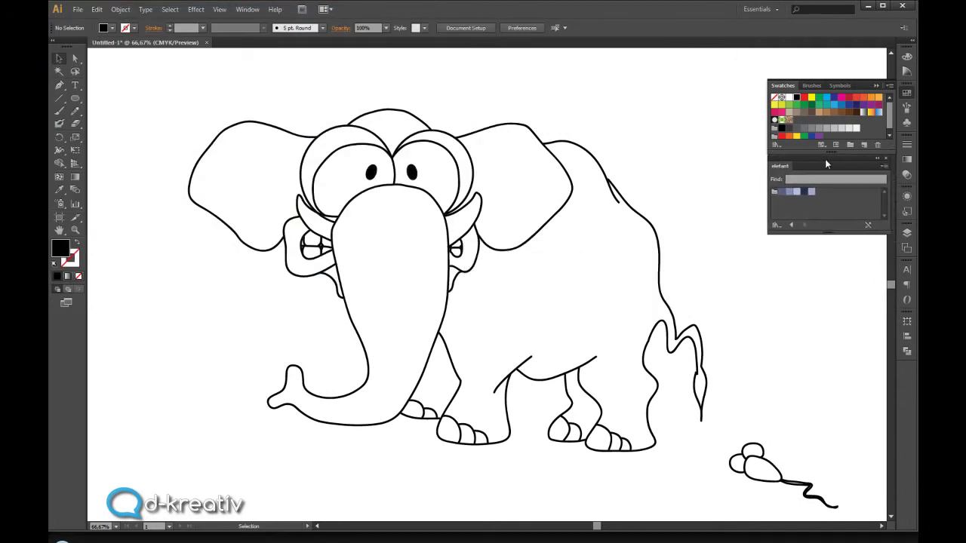
Step: Select the whole elephant line art, make it a Live Paint group and fill the left ear with ACC0FF
click(796, 192)
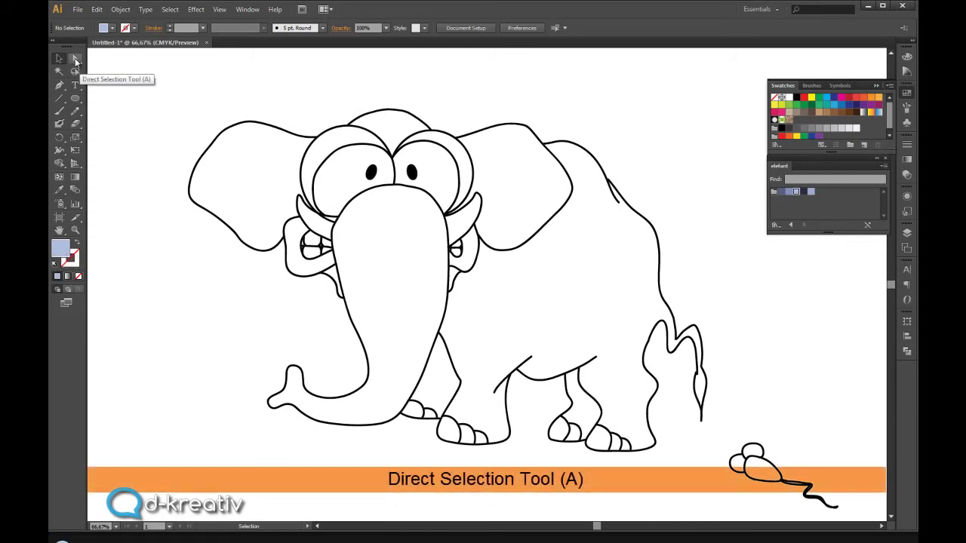
drag(75, 60, 717, 471)
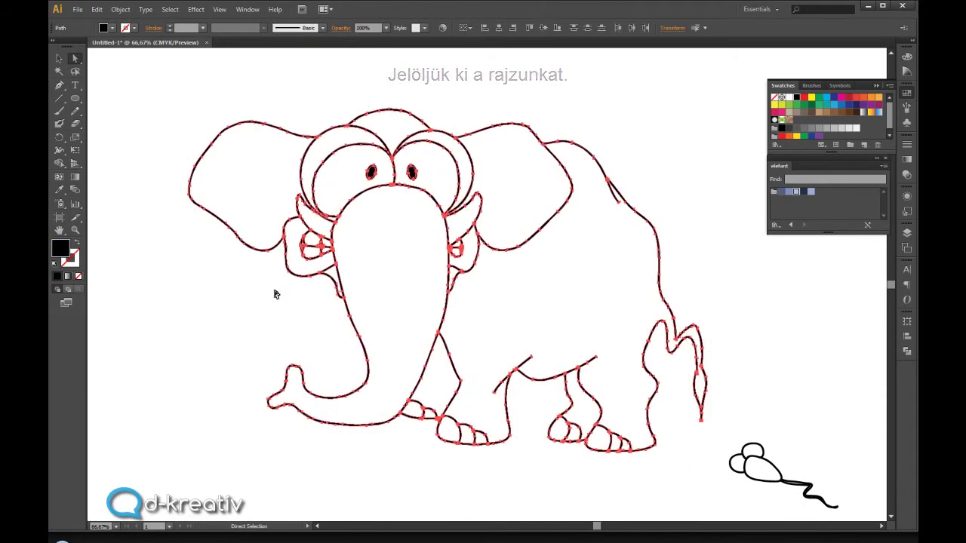
click(58, 164)
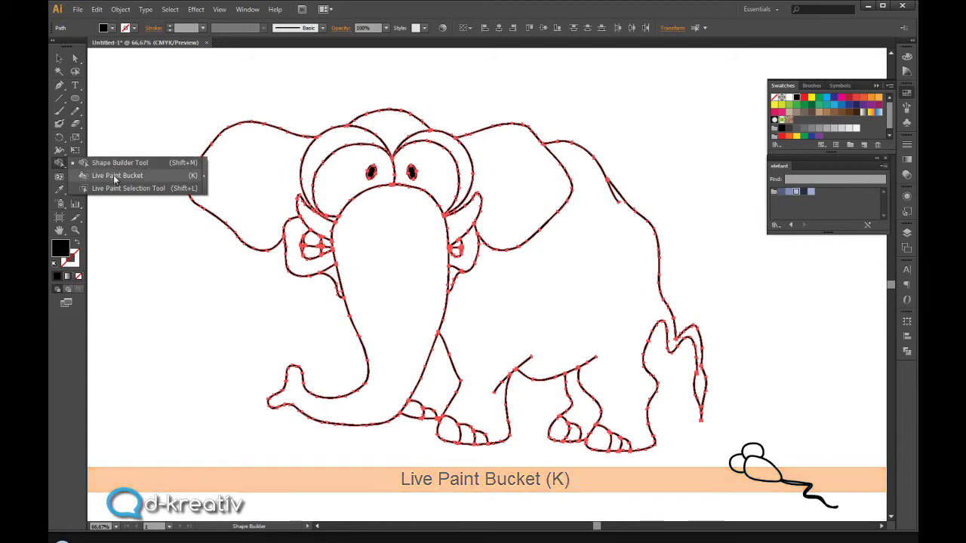
click(115, 177)
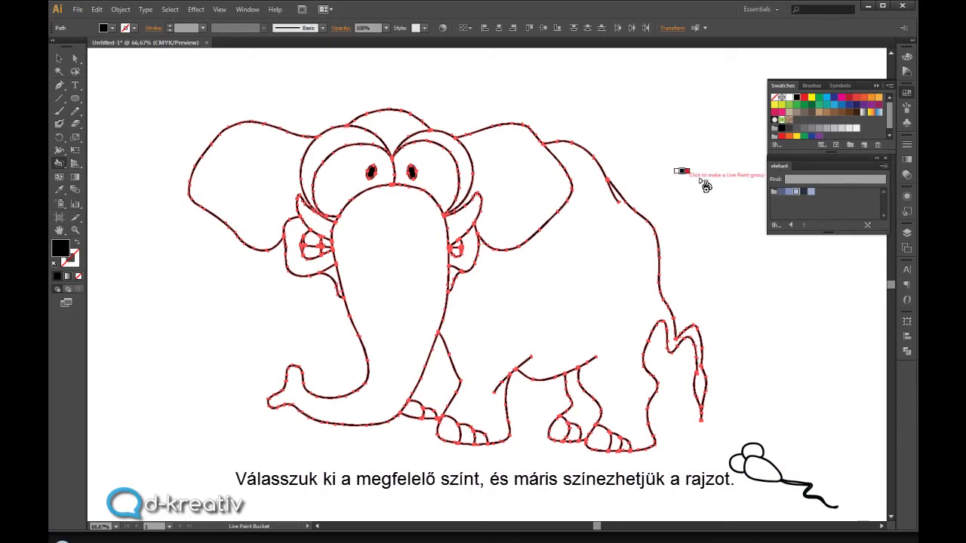
click(796, 191)
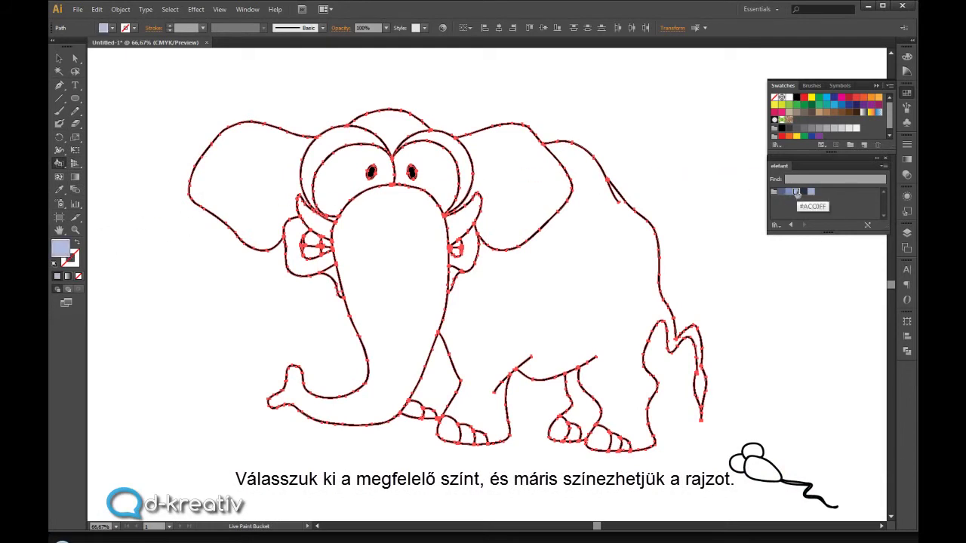
click(266, 184)
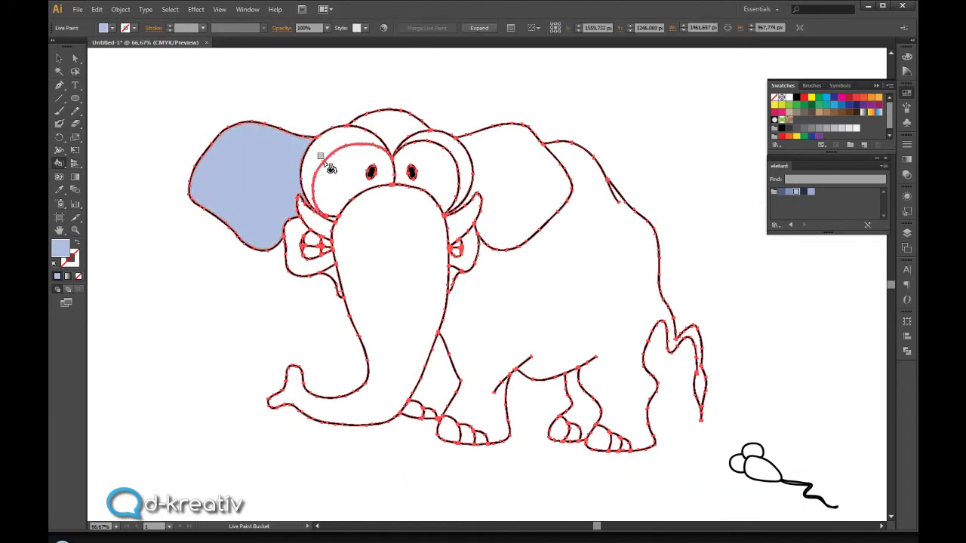
Step: Live Paint both eyelids, the top of the head, the right ear and the right cheek and jaw in ACC0FF
click(344, 147)
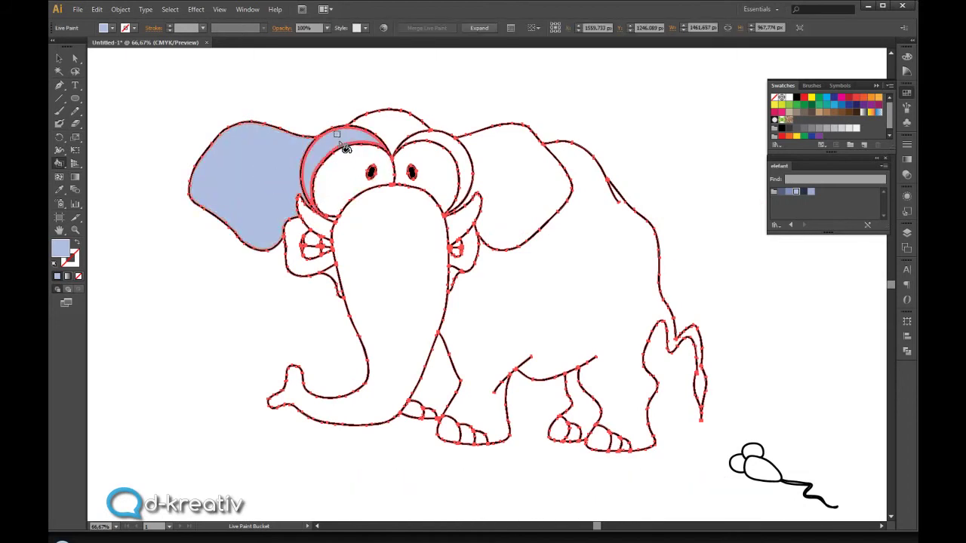
click(398, 119)
click(466, 166)
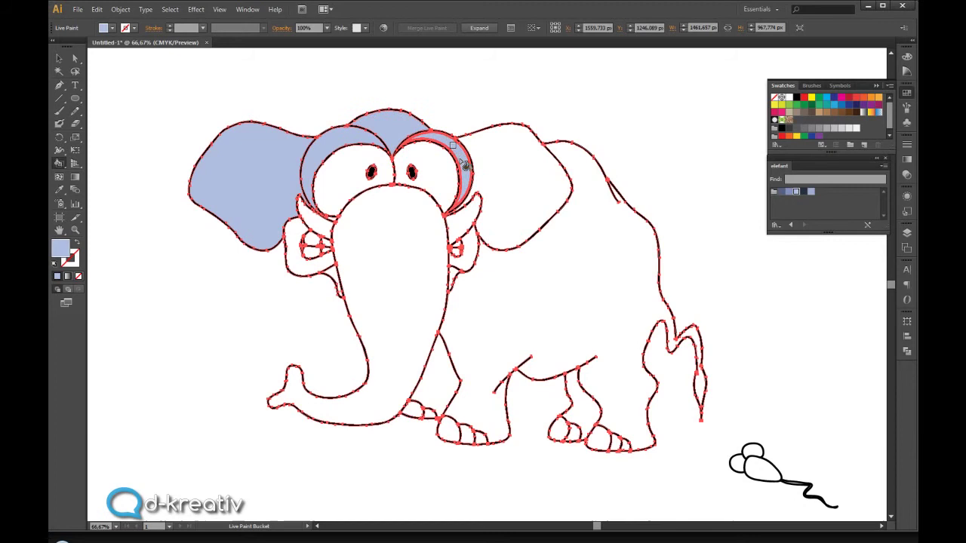
click(516, 178)
click(472, 256)
click(458, 279)
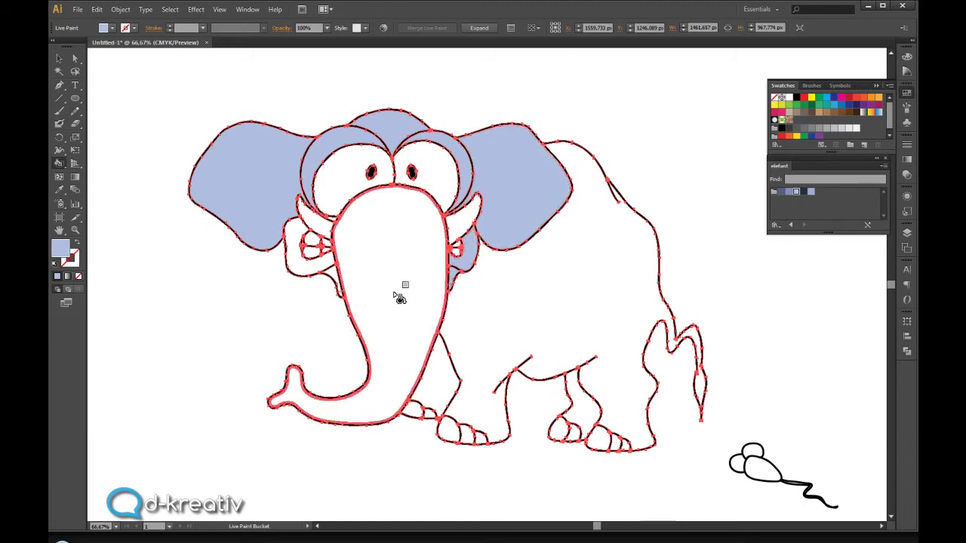
Step: Fill the left cheek, trunk, body and all legs with the same light blue, and deselect the elephant
click(316, 264)
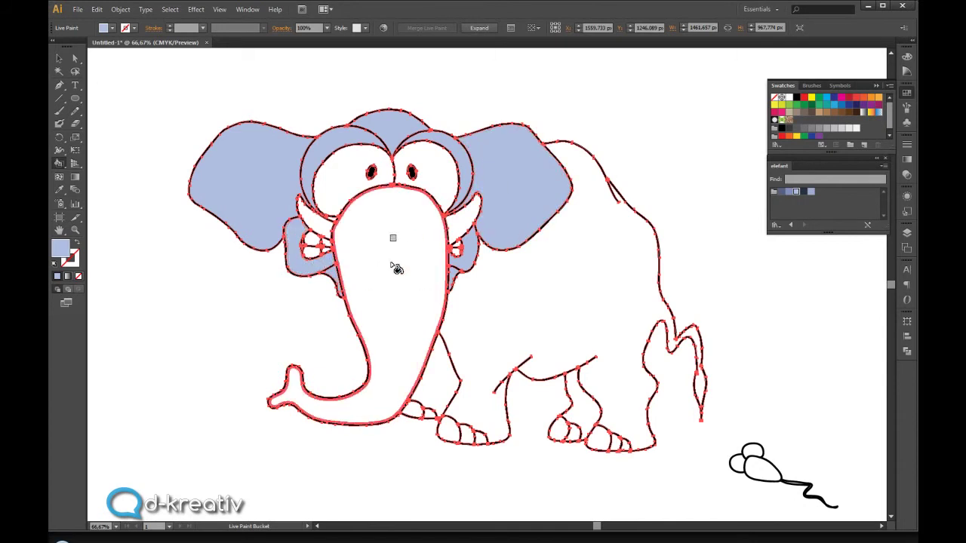
click(411, 311)
click(433, 382)
click(476, 404)
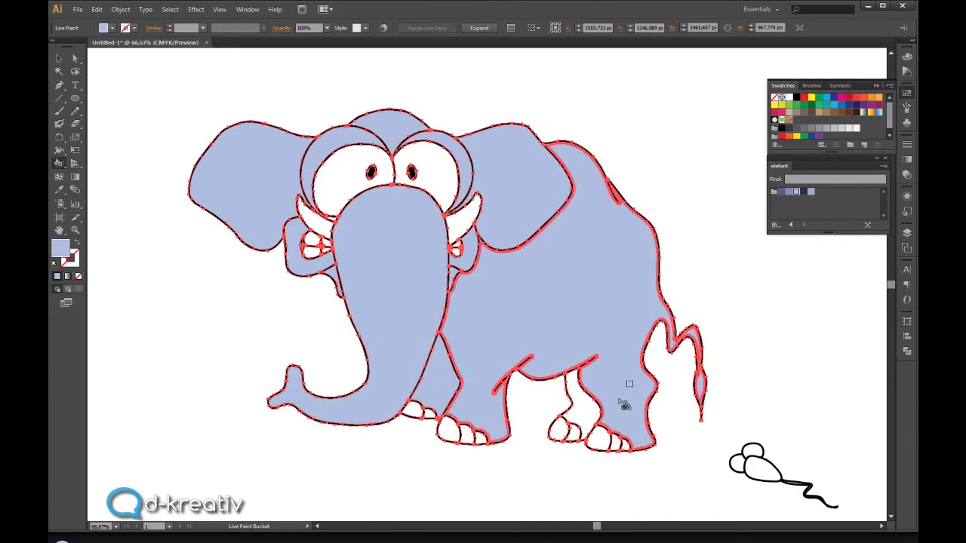
click(585, 417)
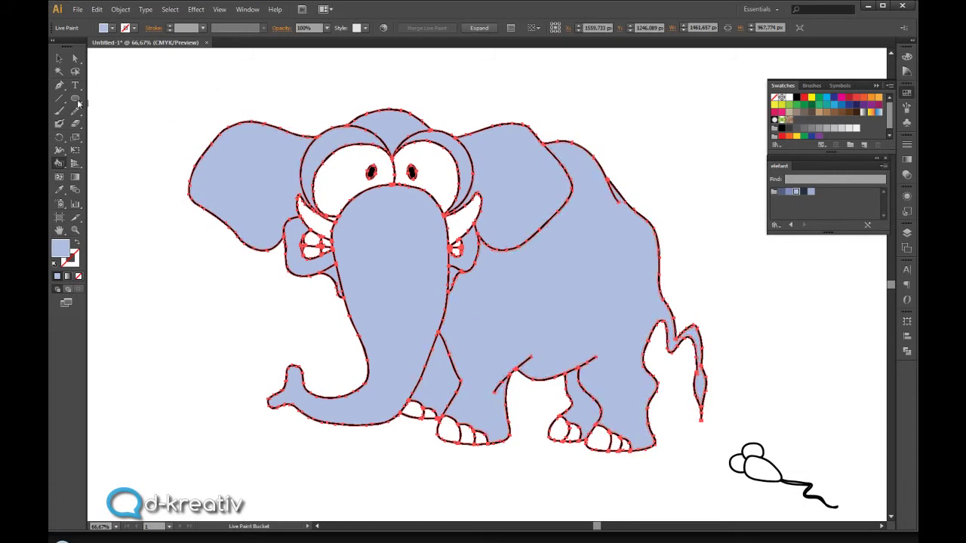
click(56, 59)
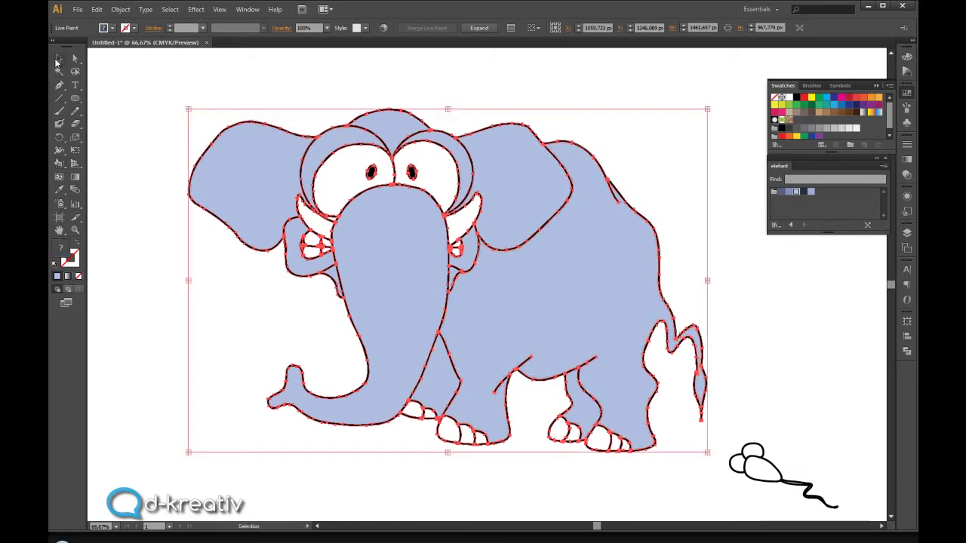
click(228, 79)
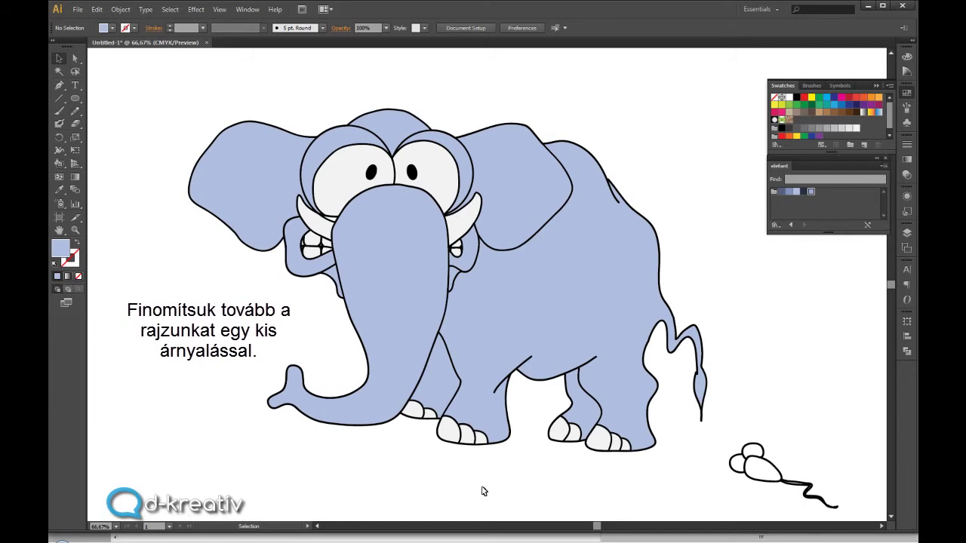
Step: Select the whole painted elephant, expand its Live Paint group into separate paths and deselect it
mouse_move(76, 60)
mouse_down()
mouse_move(130, 65)
mouse_move(159, 181)
mouse_move(418, 479)
mouse_move(718, 487)
mouse_up()
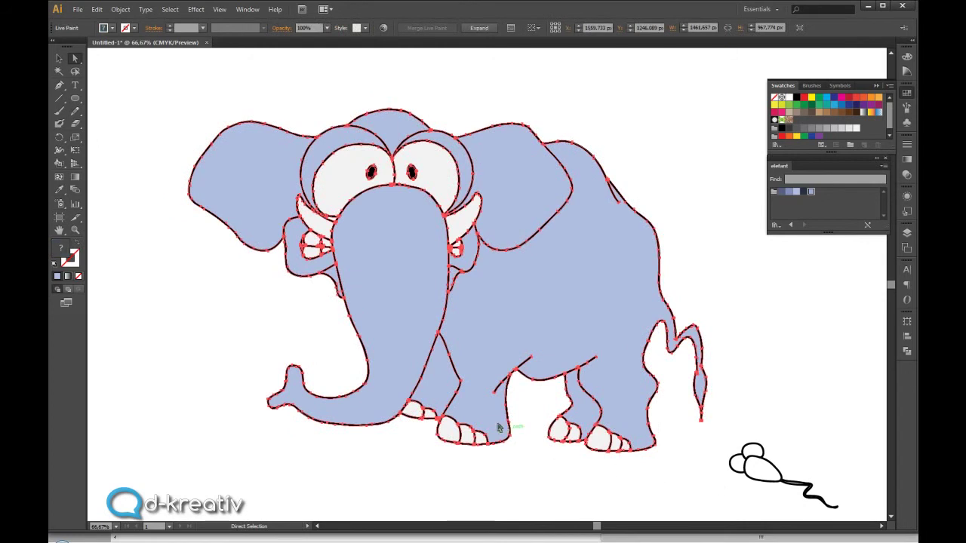
click(121, 9)
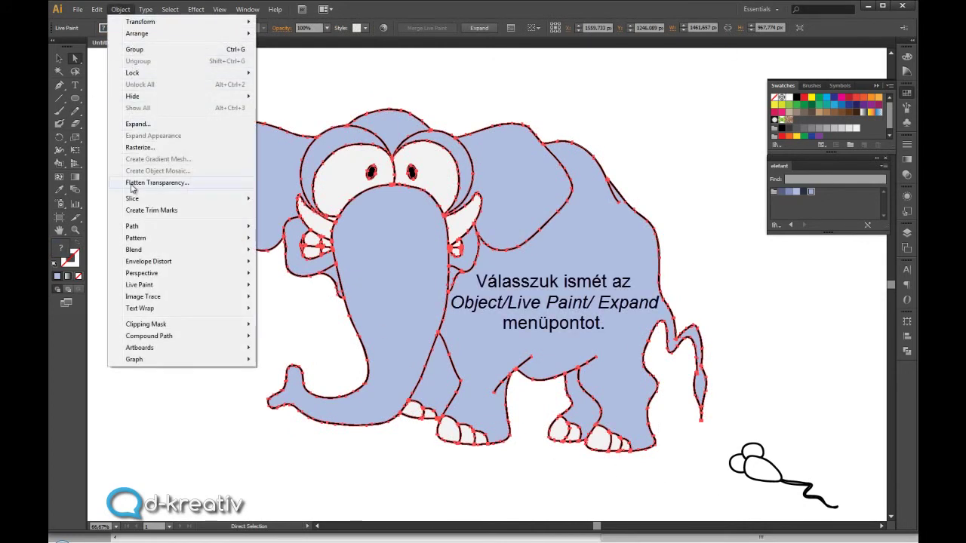
mouse_move(140, 286)
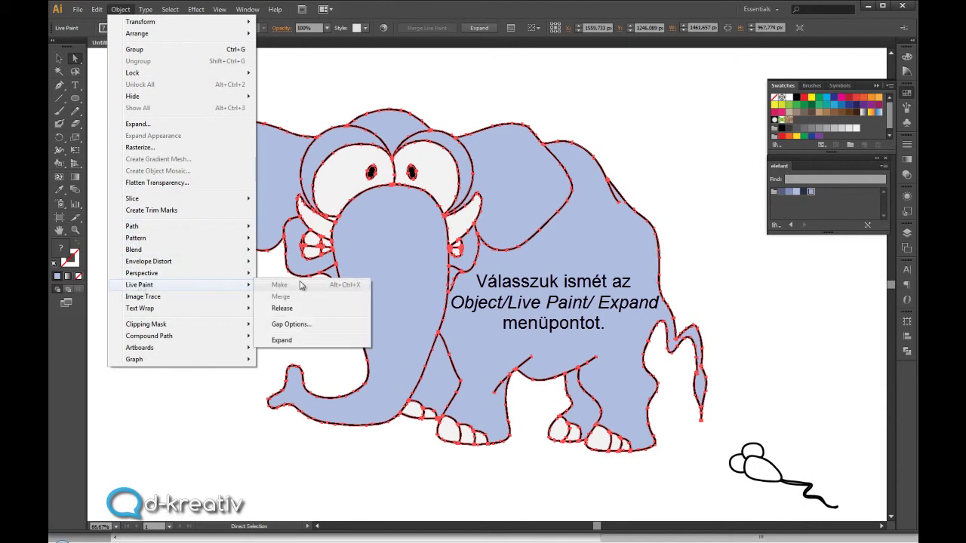
click(283, 339)
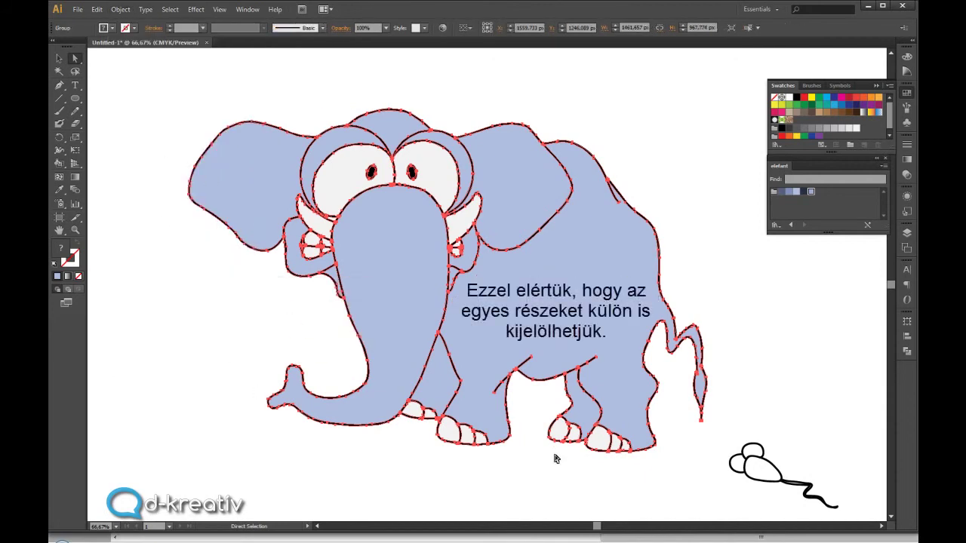
click(231, 292)
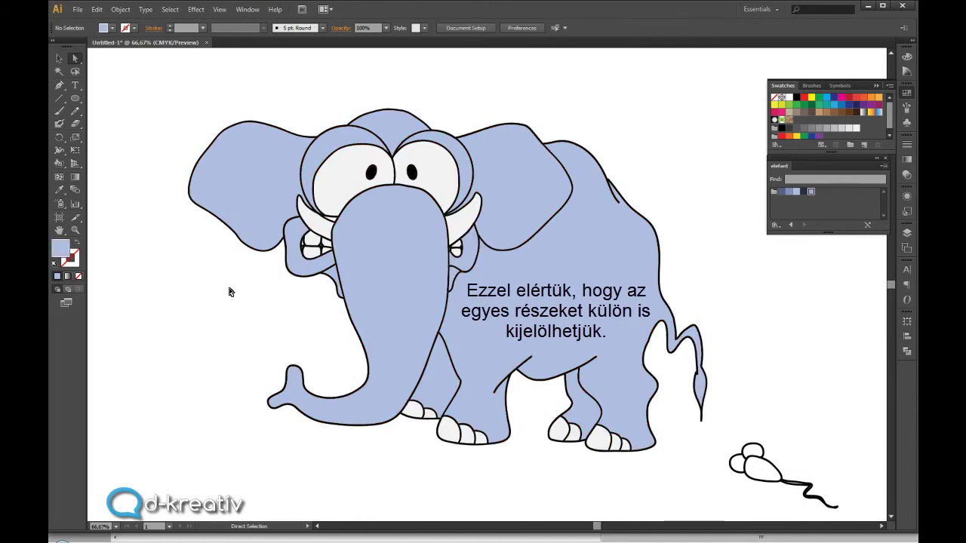
Step: Check that the ears, the top of the head and the tusks can each be selected individually
click(251, 165)
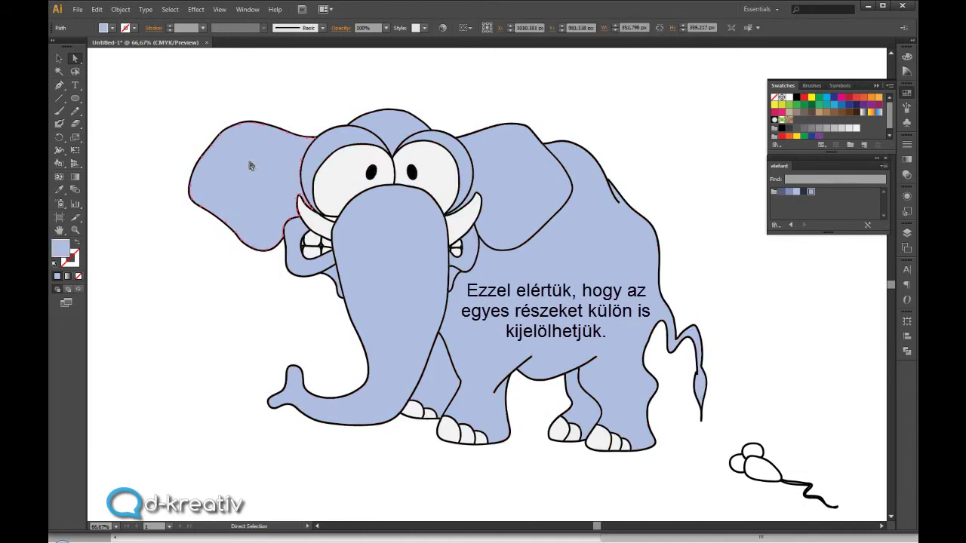
click(398, 126)
click(515, 172)
click(320, 229)
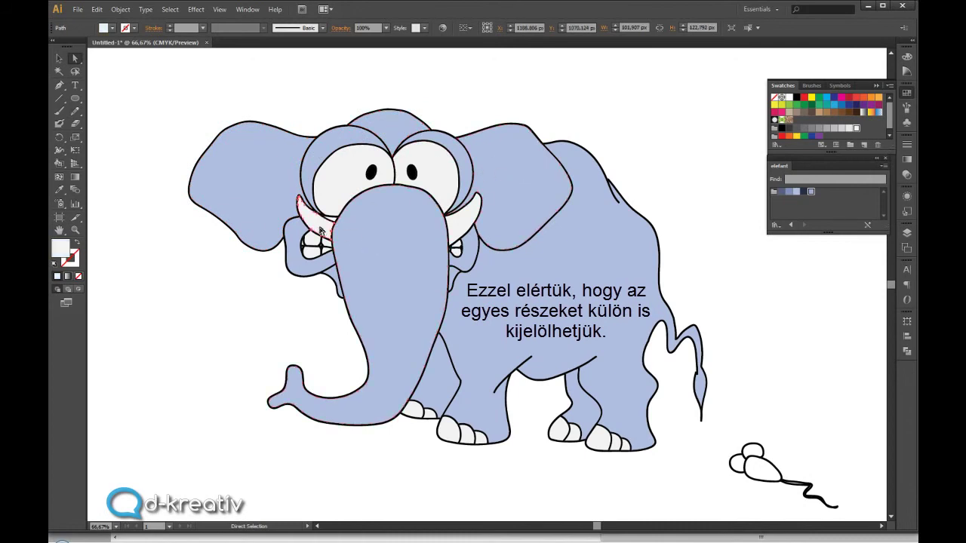
click(467, 218)
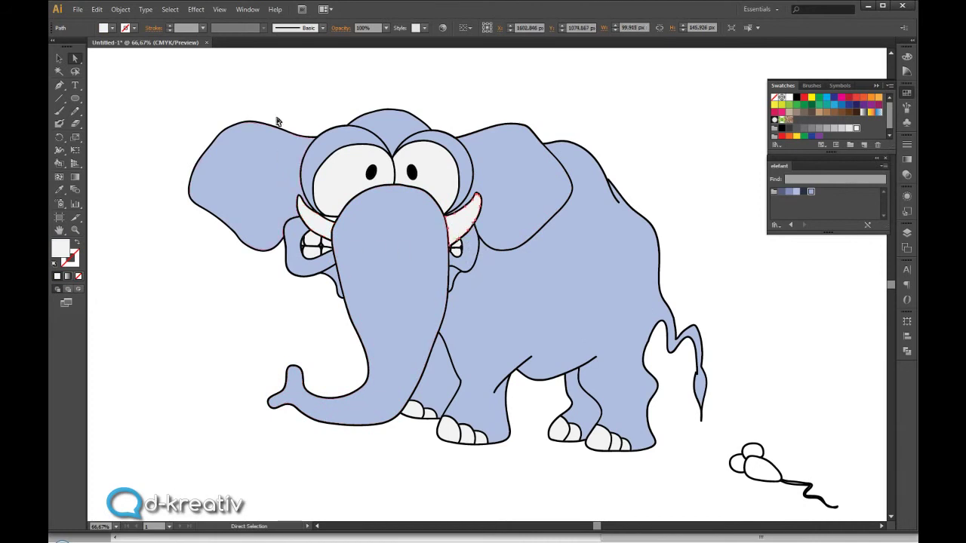
Step: Cut the left ear with the Knife along a notched line beside the head, from its upper edge down to the cheek
click(244, 176)
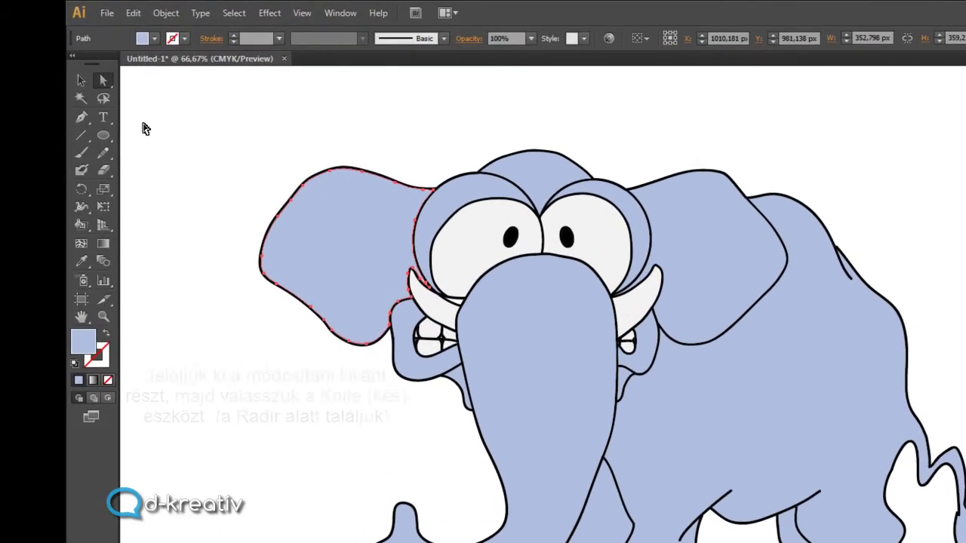
click(105, 173)
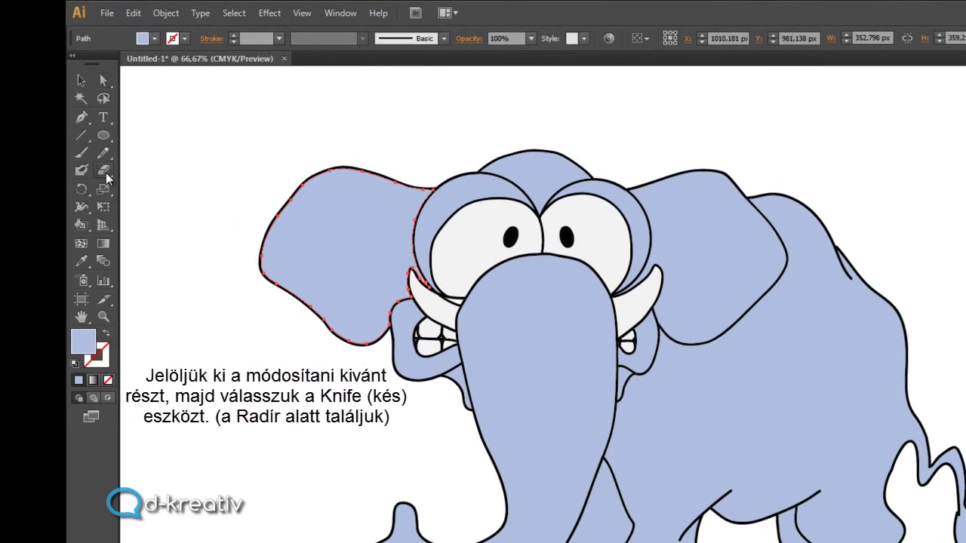
click(106, 173)
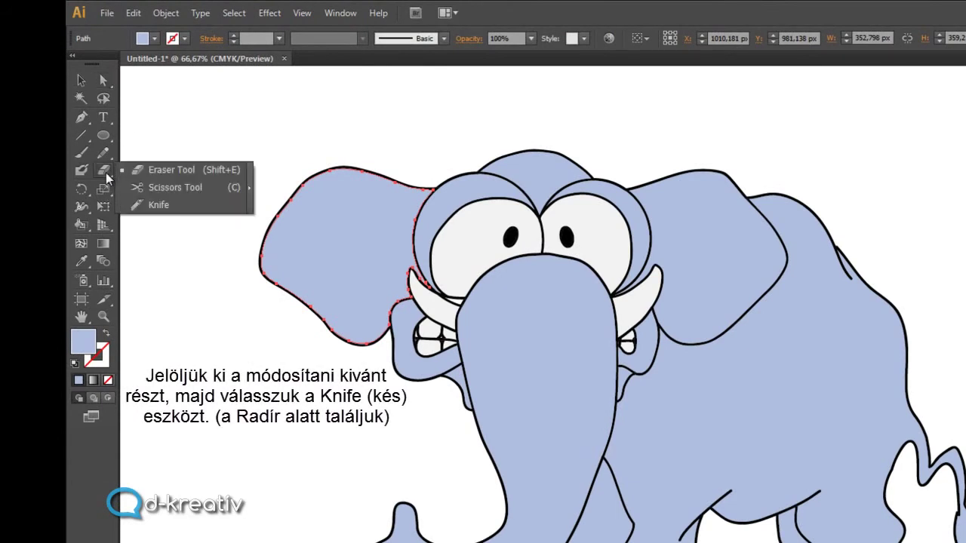
click(160, 206)
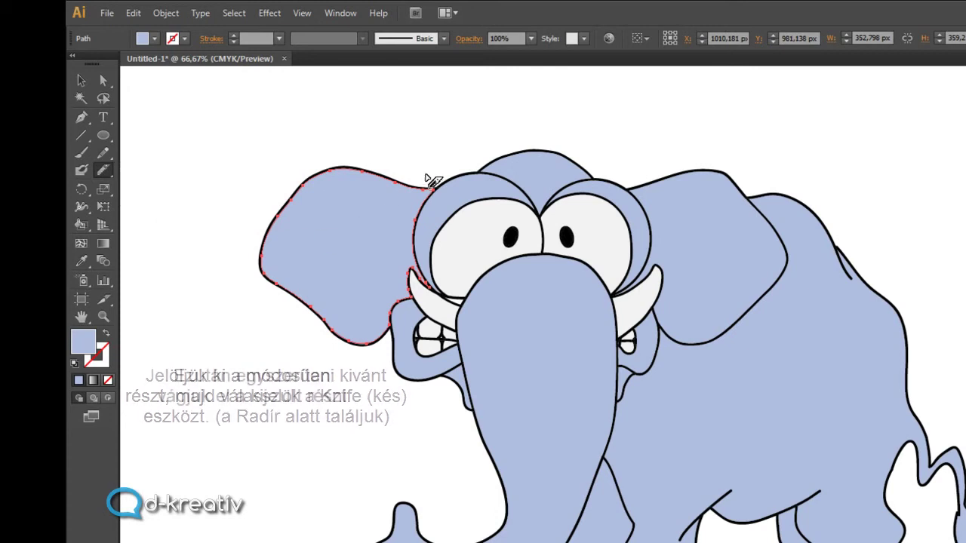
mouse_move(427, 170)
mouse_down()
mouse_move(406, 210)
mouse_move(400, 258)
mouse_move(387, 254)
mouse_move(392, 299)
mouse_up()
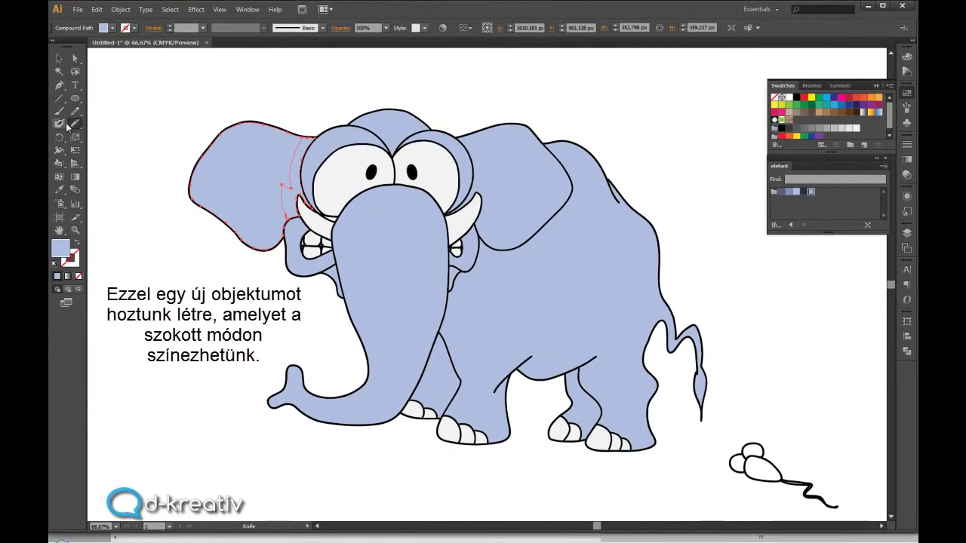
Step: Live Paint the cut strip of the left ear with the medium blue of the elefant theme and deselect it
click(60, 162)
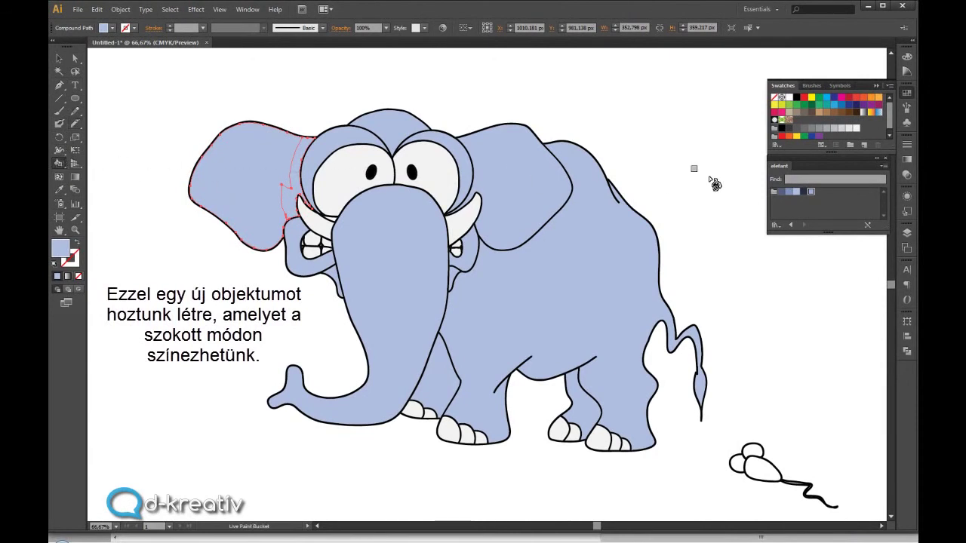
click(789, 193)
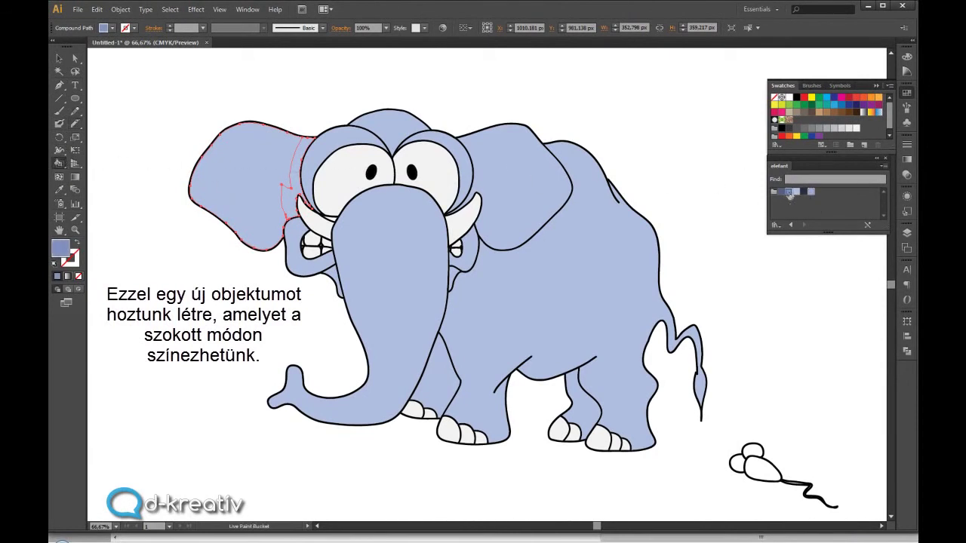
click(293, 204)
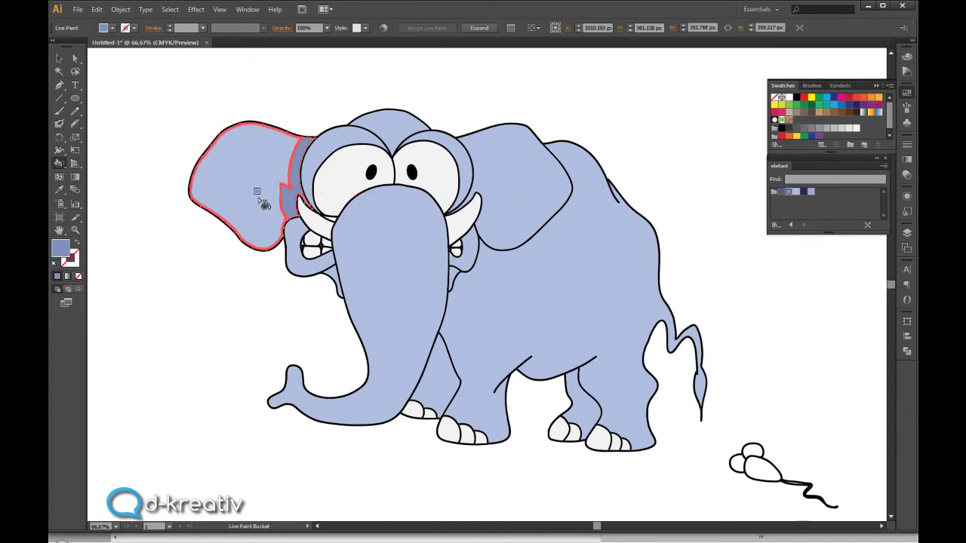
click(77, 58)
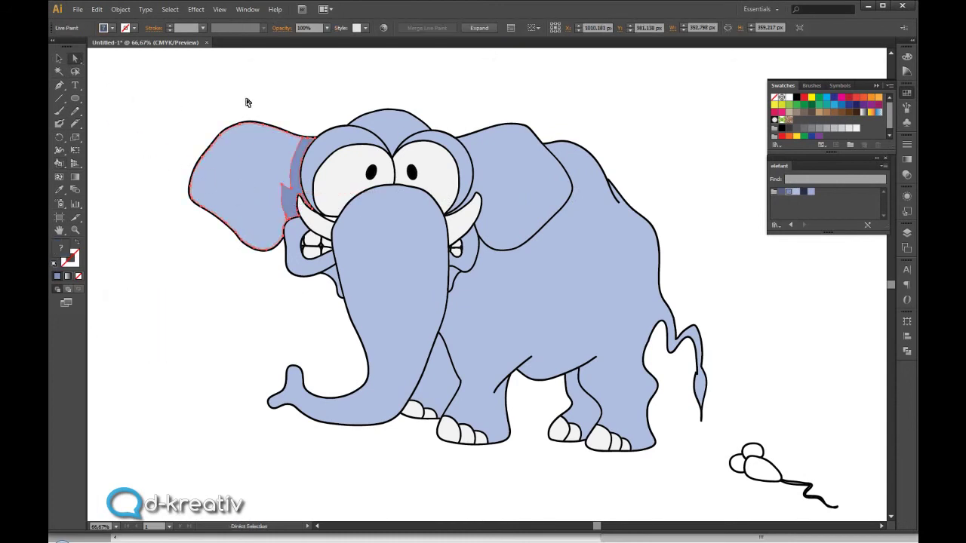
click(270, 92)
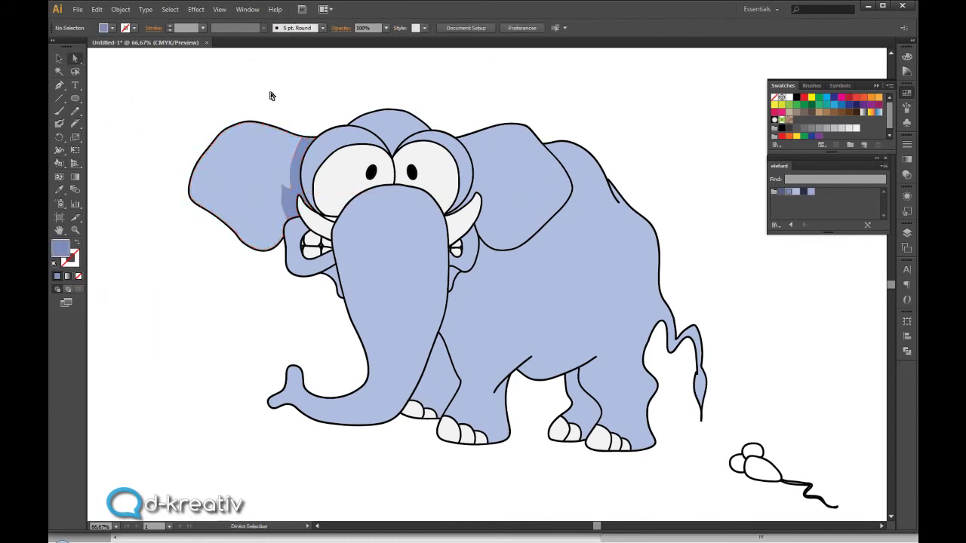
Step: Cut the right ear with the Knife along a matching notched line beside the eye and tusk
click(513, 178)
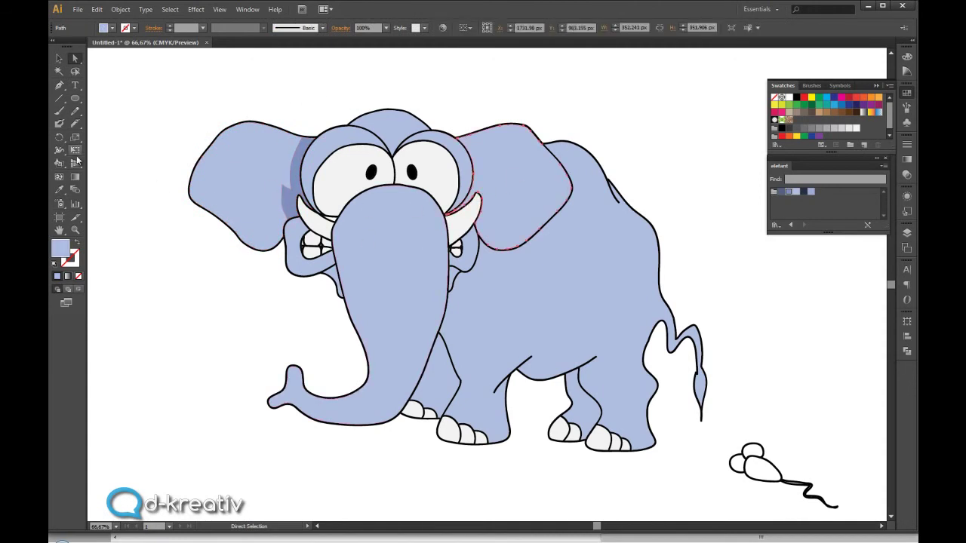
click(75, 124)
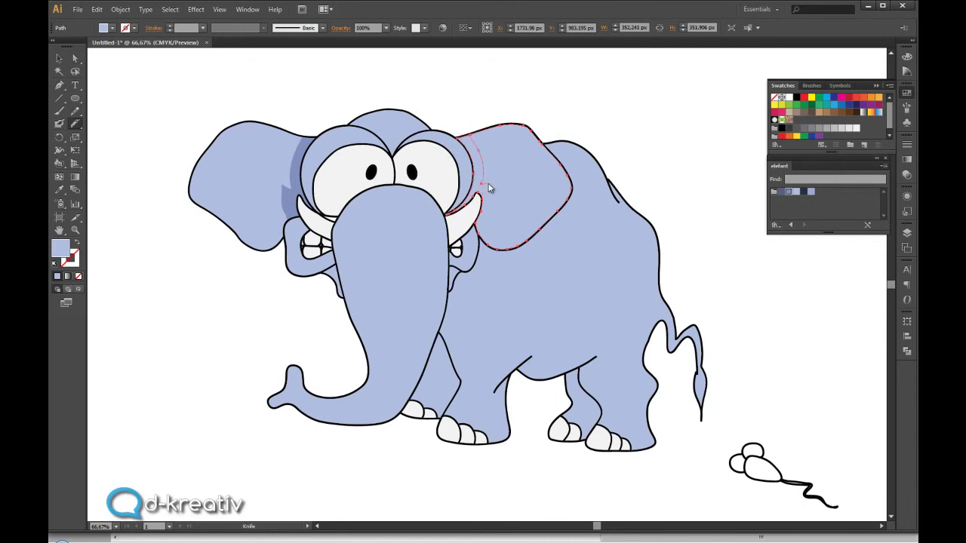
drag(492, 189, 475, 246)
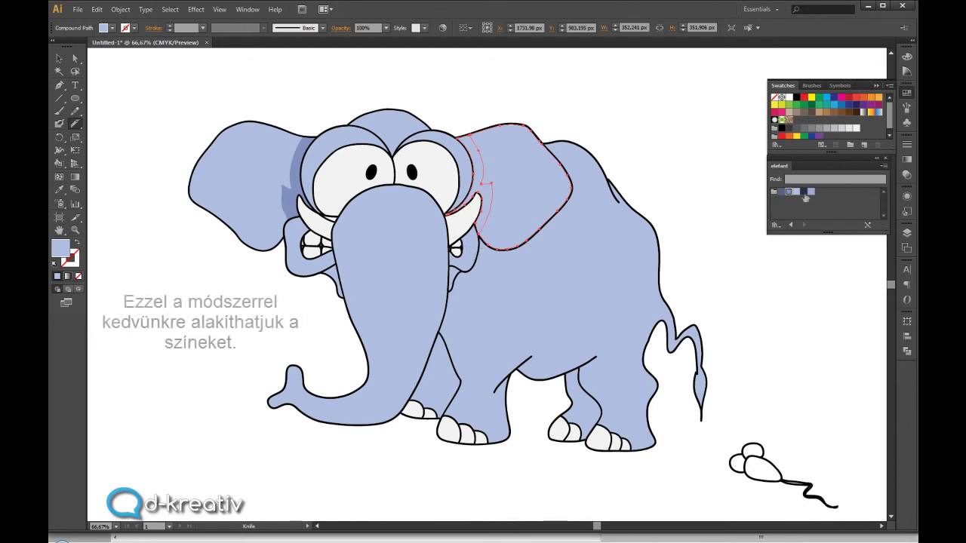
Step: Live Paint the inner strip of the right ear with the theme's medium blue and deselect the ear
click(59, 163)
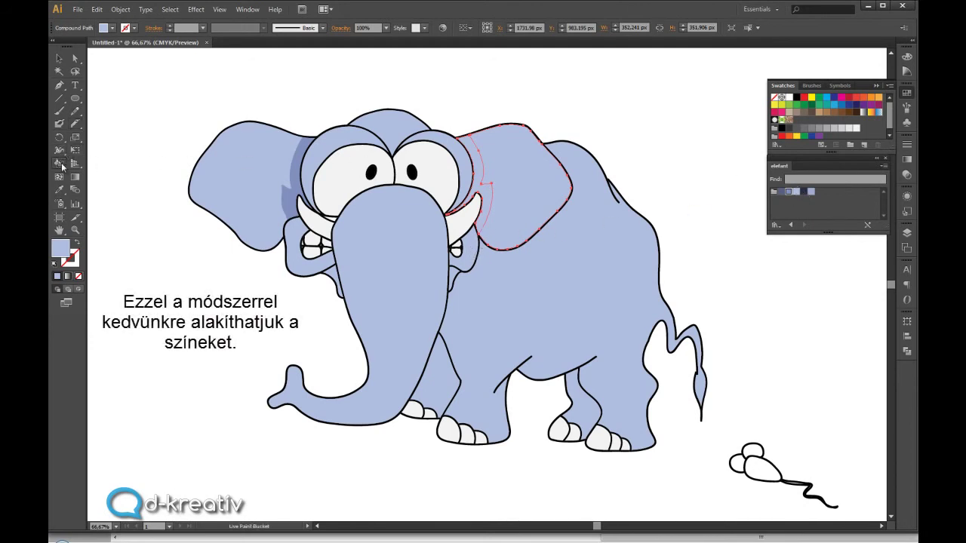
click(485, 181)
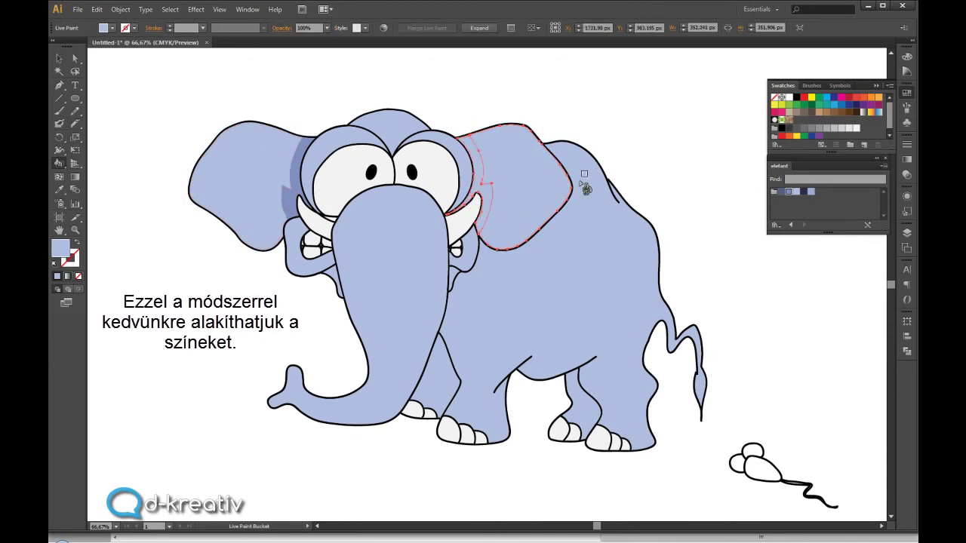
click(788, 192)
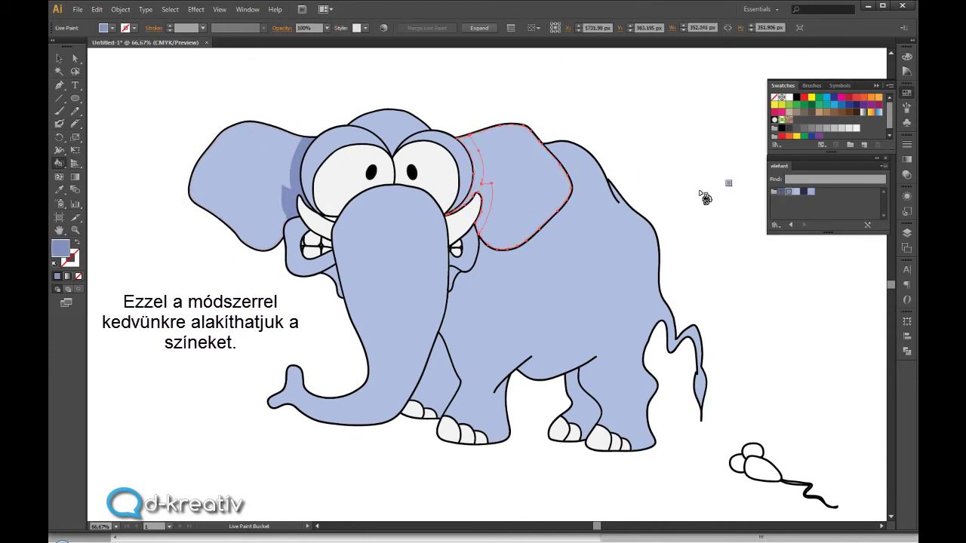
click(482, 185)
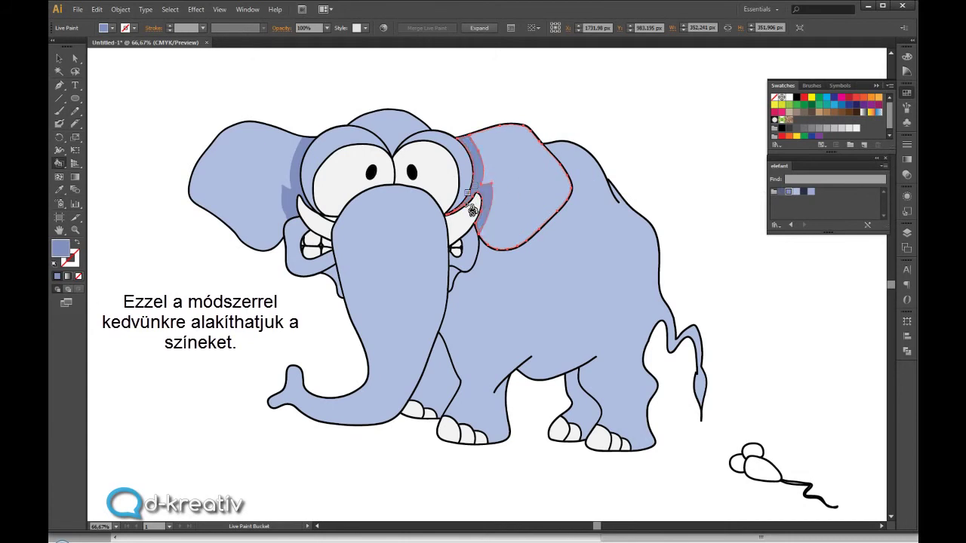
click(75, 58)
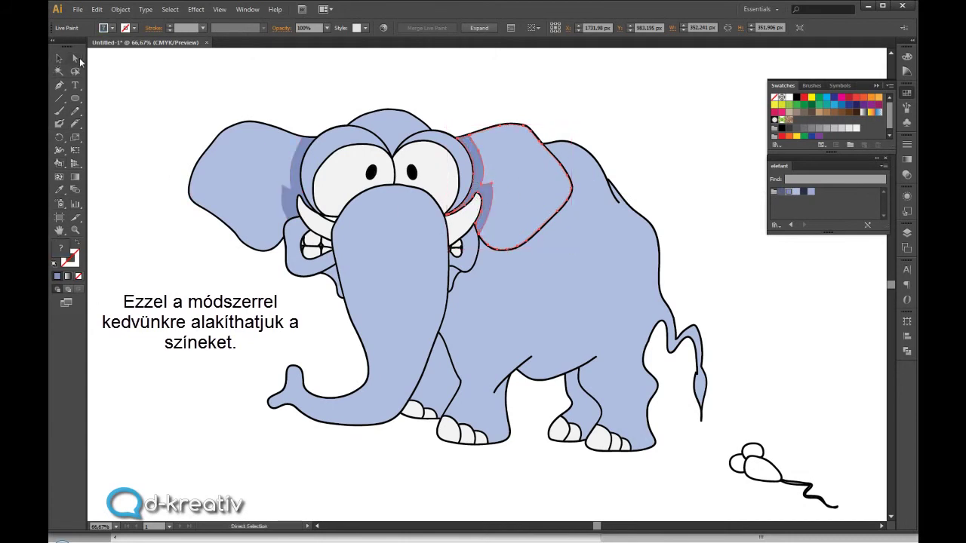
click(155, 71)
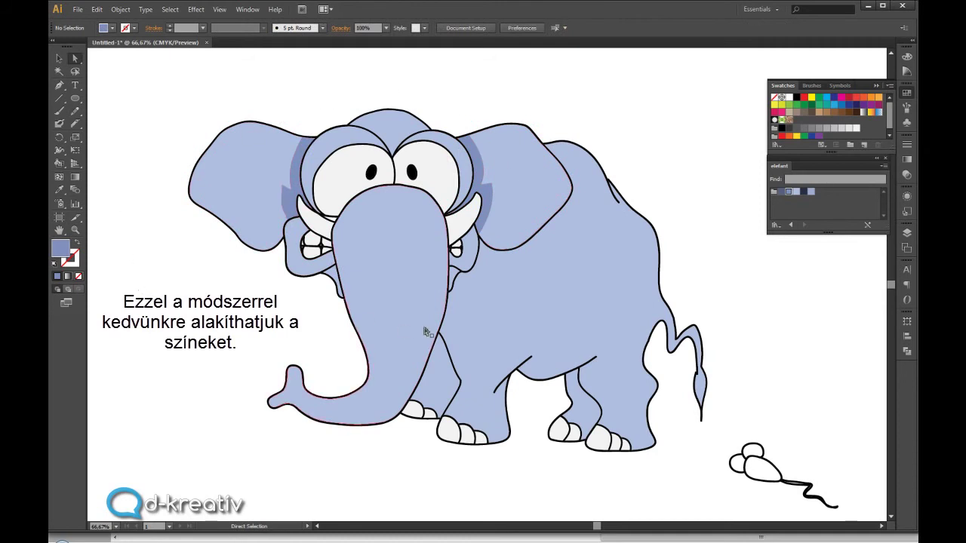
Step: Shade the far front leg and the far hind leg with the medium blue of the elefant theme
click(445, 384)
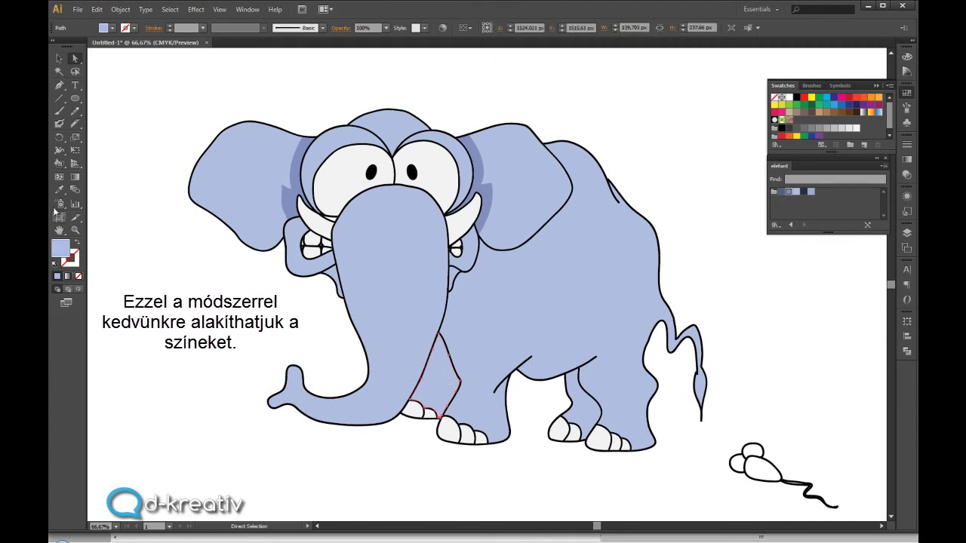
click(61, 163)
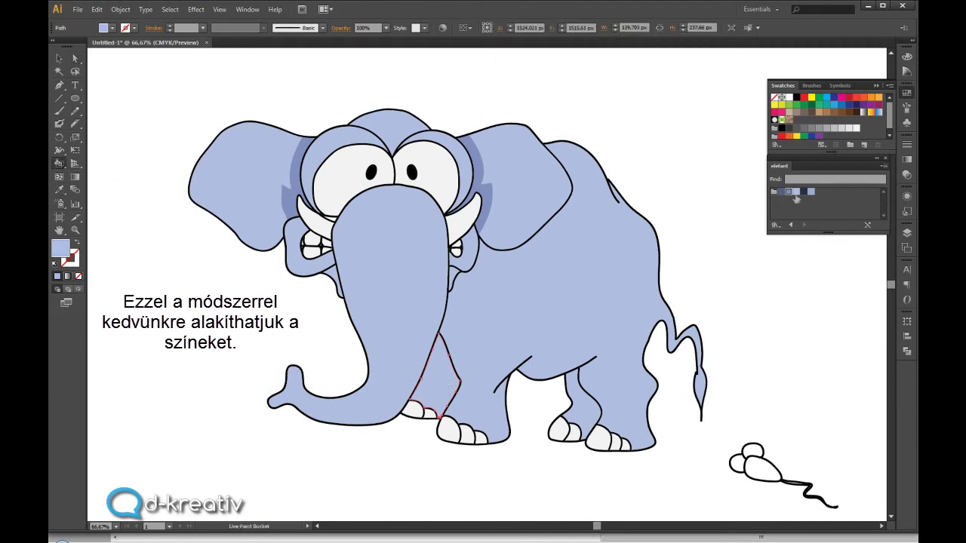
click(442, 383)
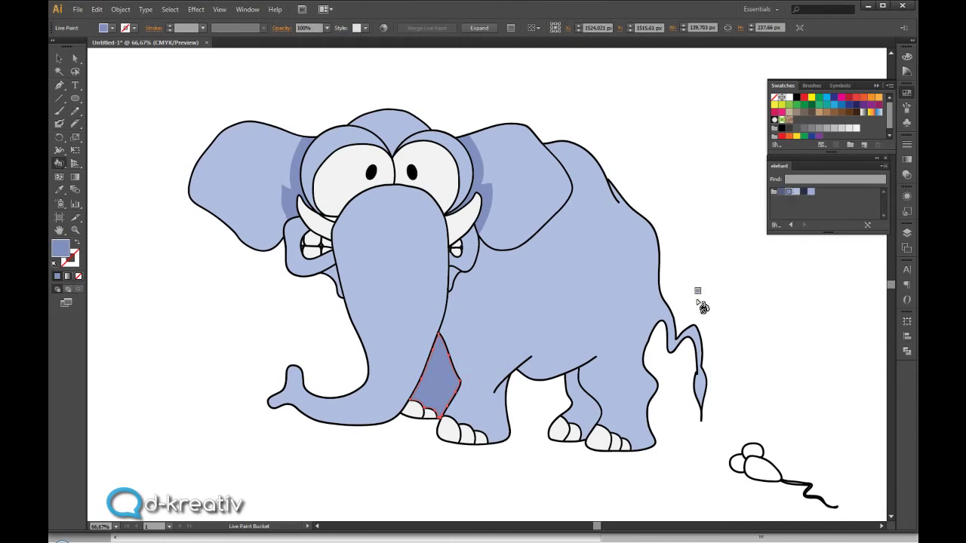
click(74, 58)
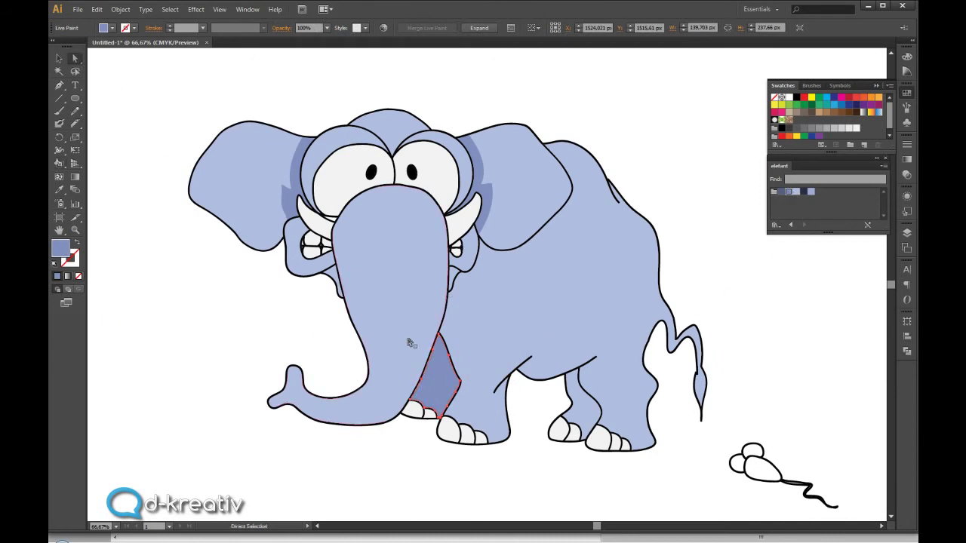
click(588, 412)
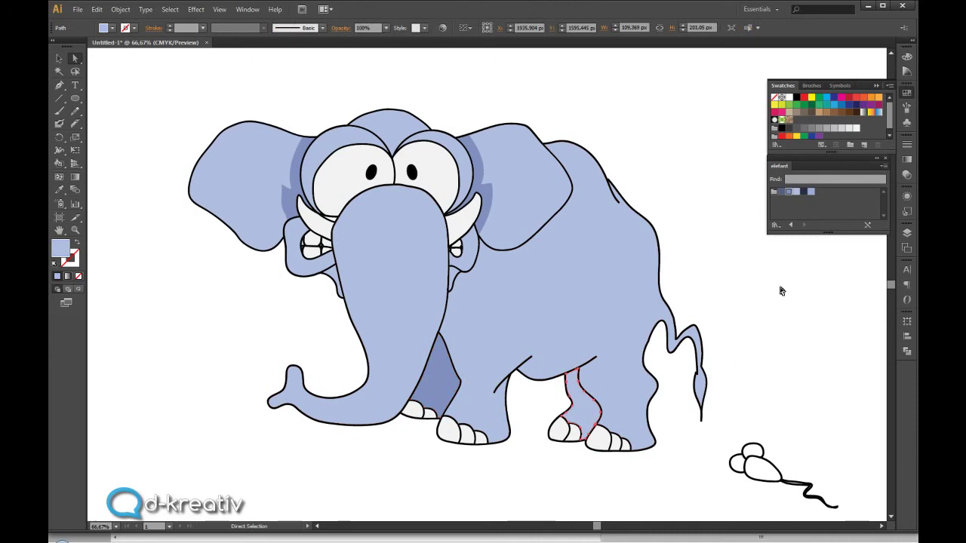
click(789, 193)
shift+click(512, 249)
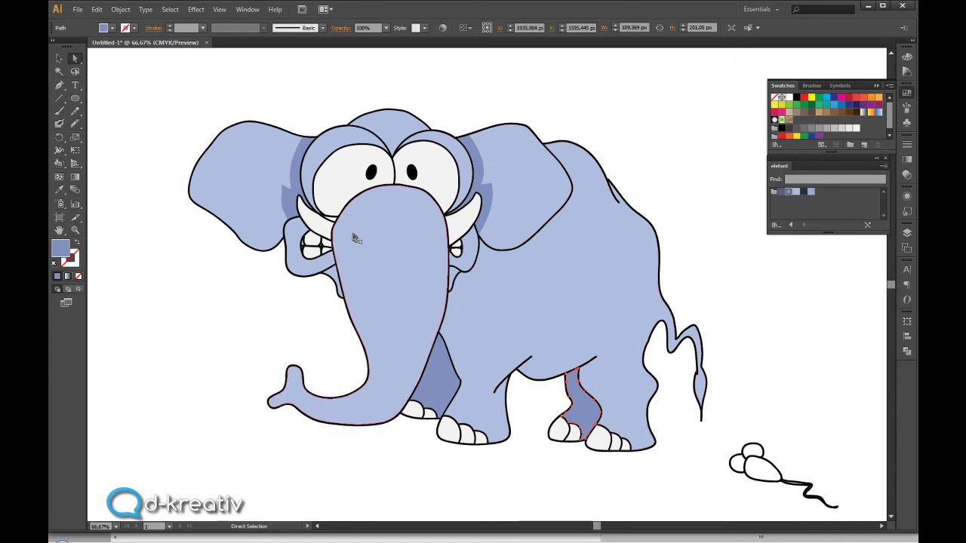
Step: Live Paint the small jaw piece at the trunk's right side with the dark slate blue, the elefant theme's first swatch
click(454, 278)
click(59, 163)
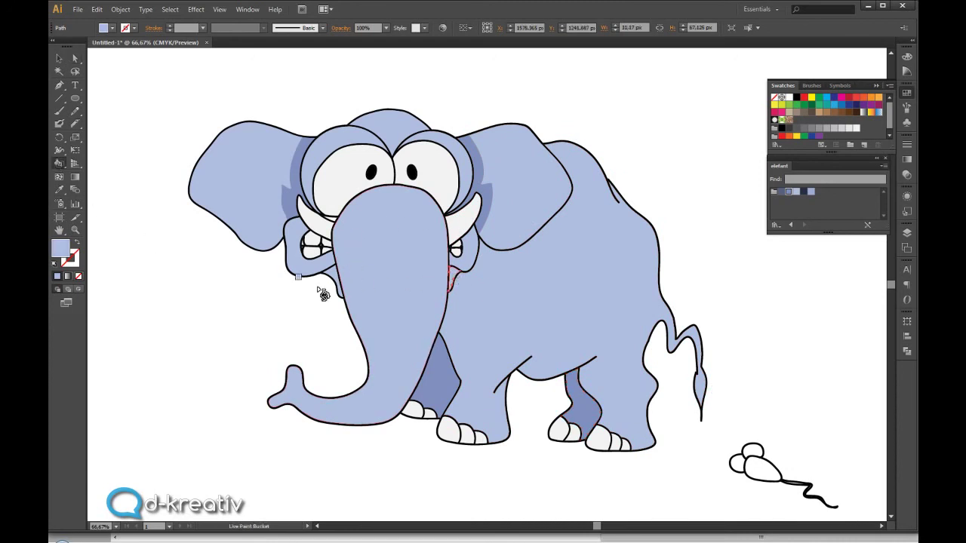
click(781, 192)
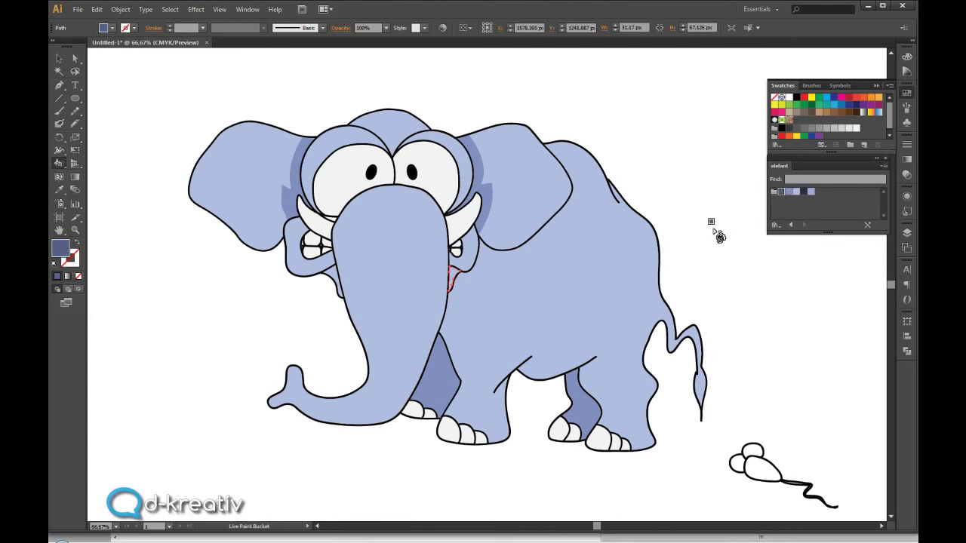
click(456, 279)
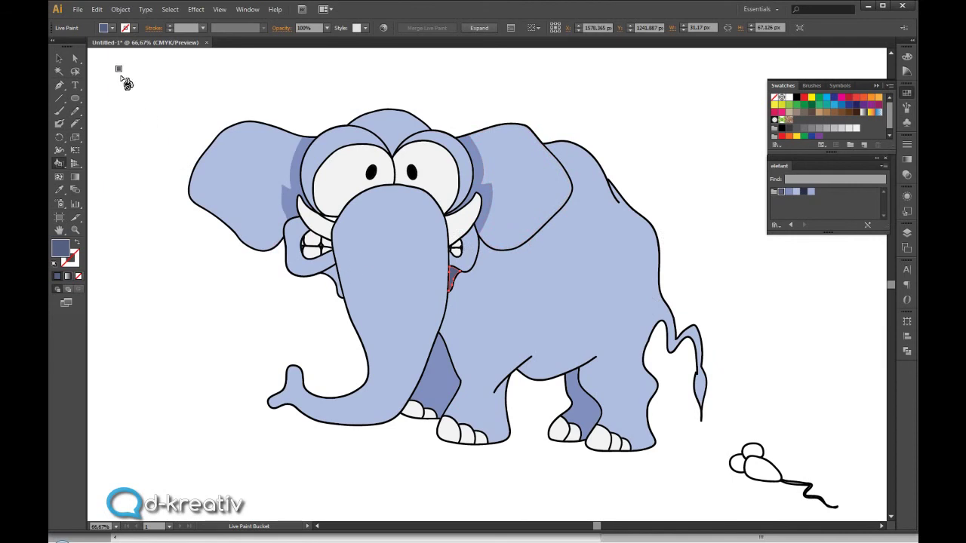
Step: Fill the small jaw piece at the trunk's left side with the same dark slate blue using Live Paint
click(75, 58)
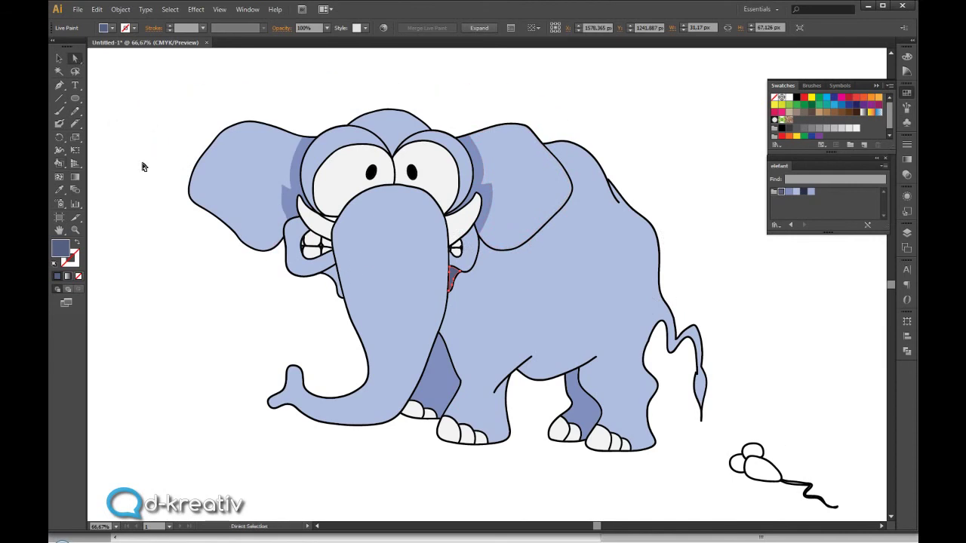
click(335, 277)
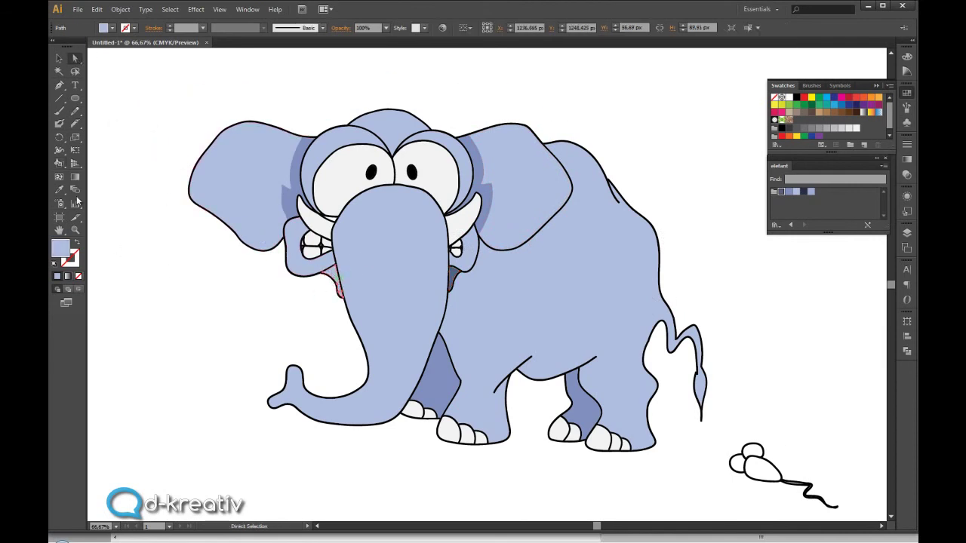
click(61, 163)
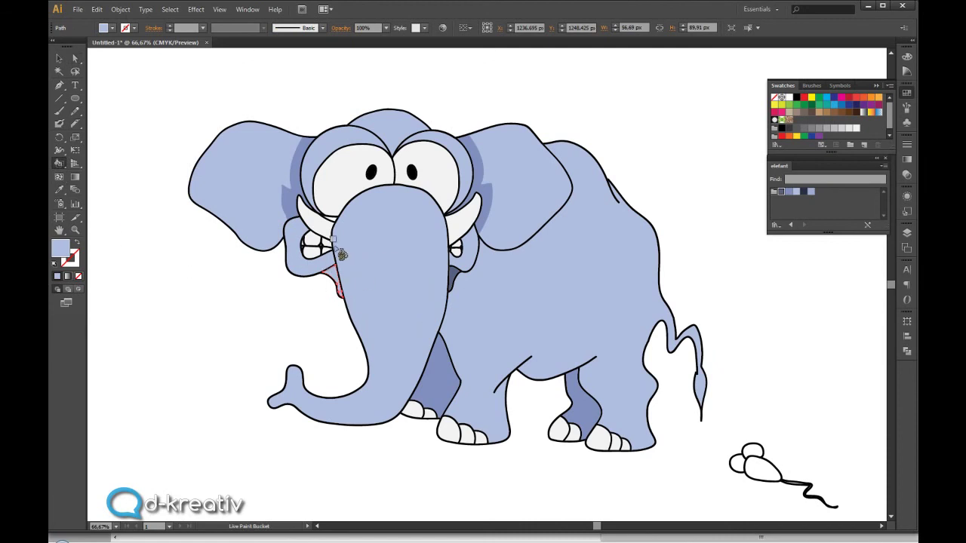
click(781, 192)
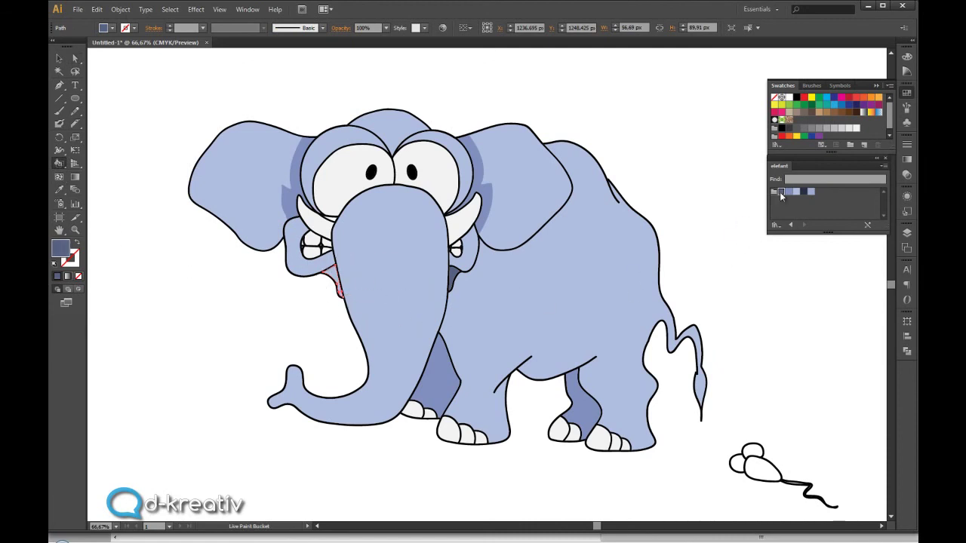
click(340, 279)
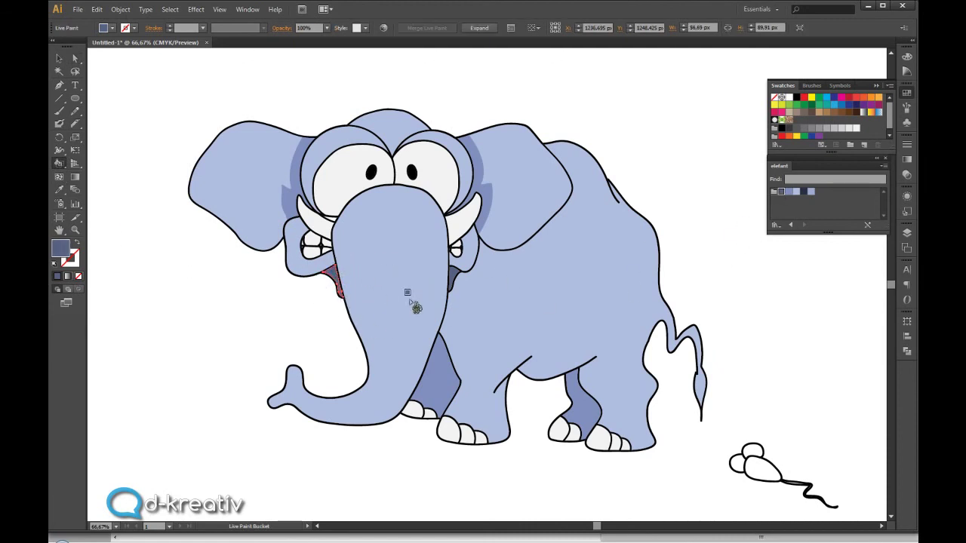
click(75, 59)
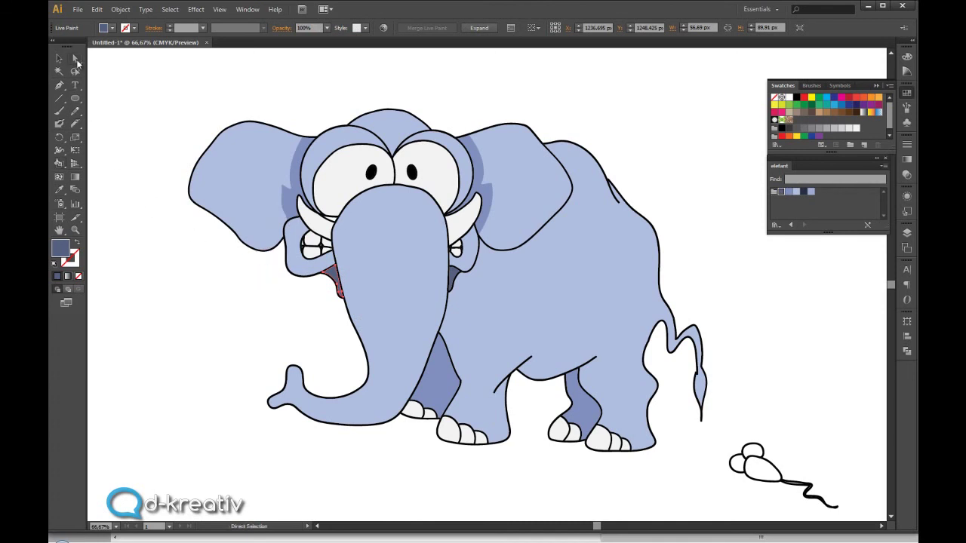